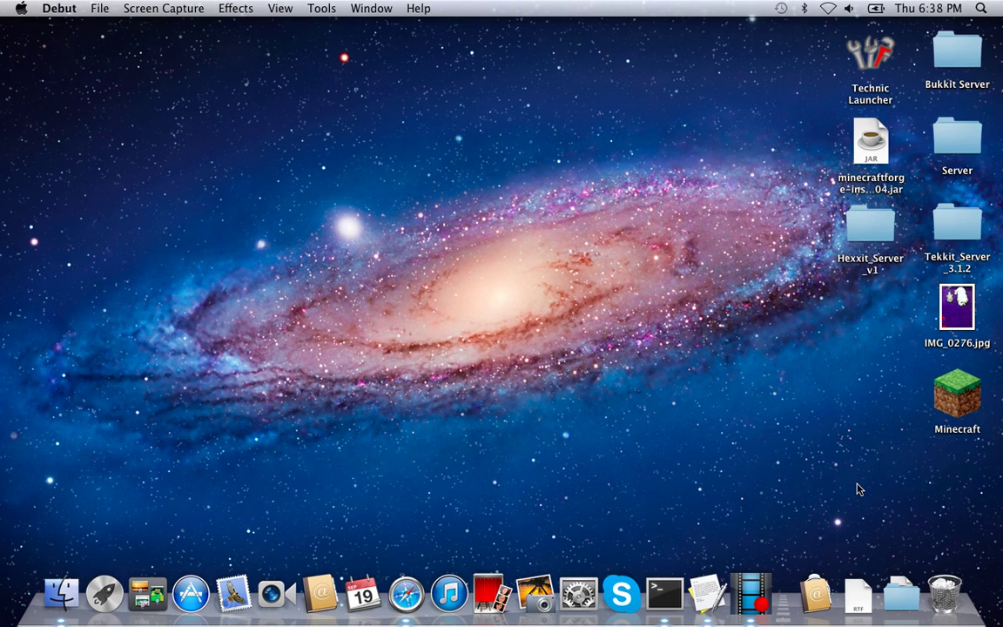
Step: Launch Safari from the Dock so a browser window opens on the YouTube homepage
{"action": "left_click", "coordinate": [749, 453]}
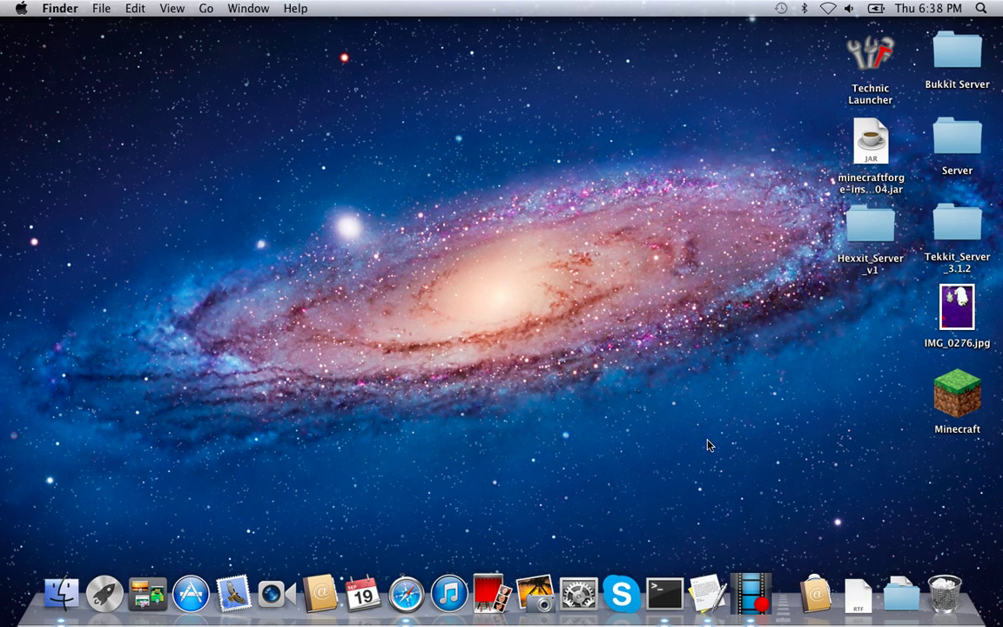
{"action": "left_click", "coordinate": [405, 593]}
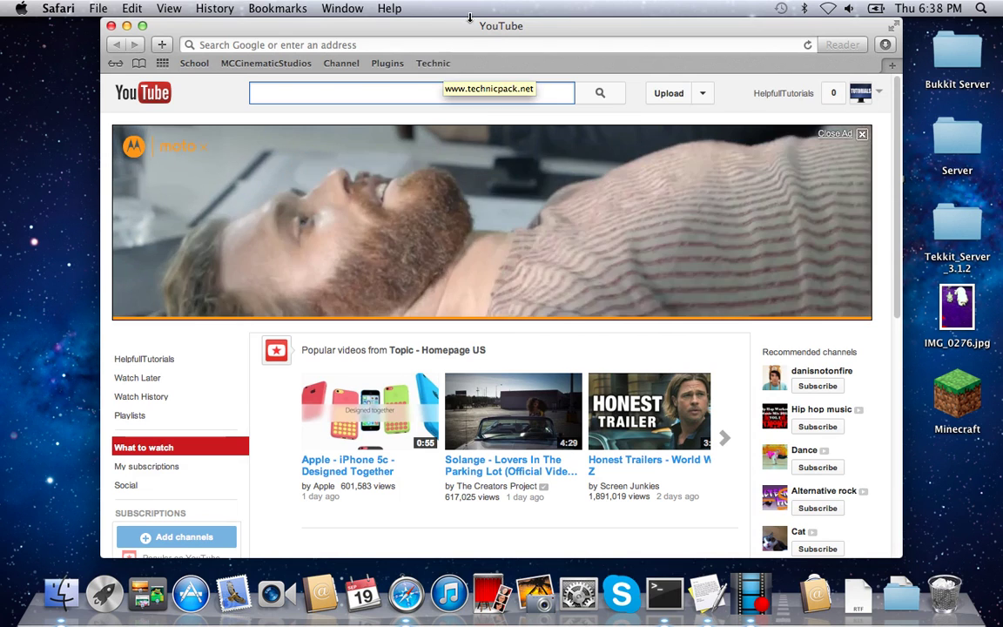
Step: Load technicpack.net in Safari
{"action": "left_click", "coordinate": [463, 44]}
{"action": "type", "text": "technicp"}
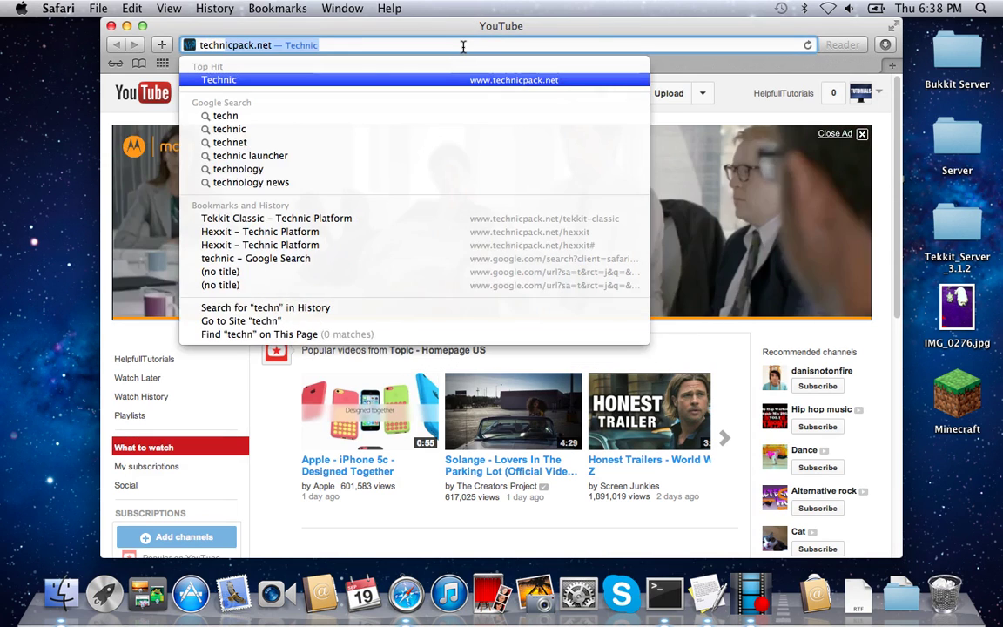
{"action": "type", "text": "ack.n"}
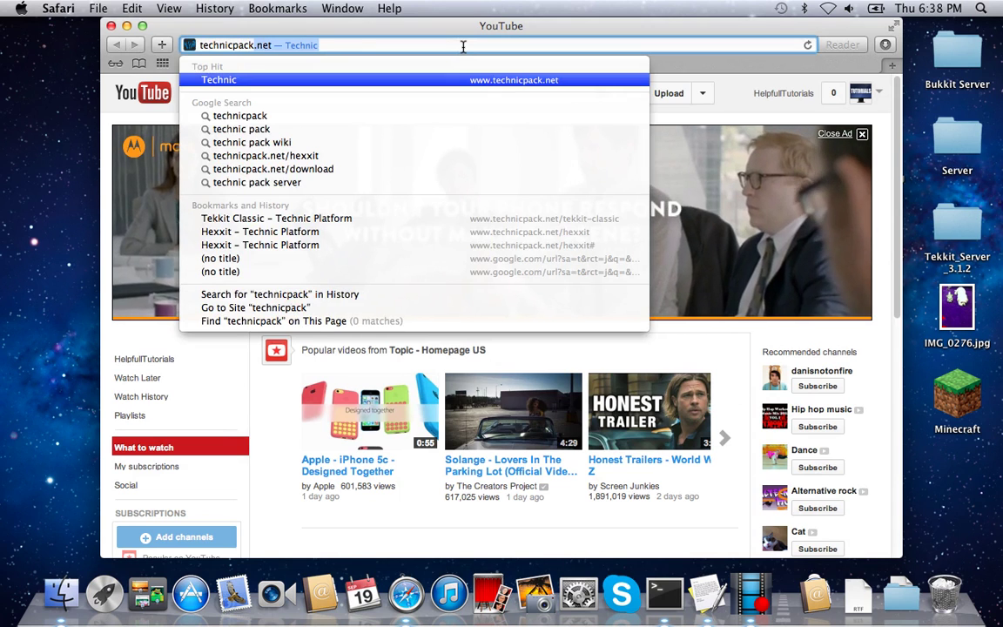
{"action": "type", "text": "et"}
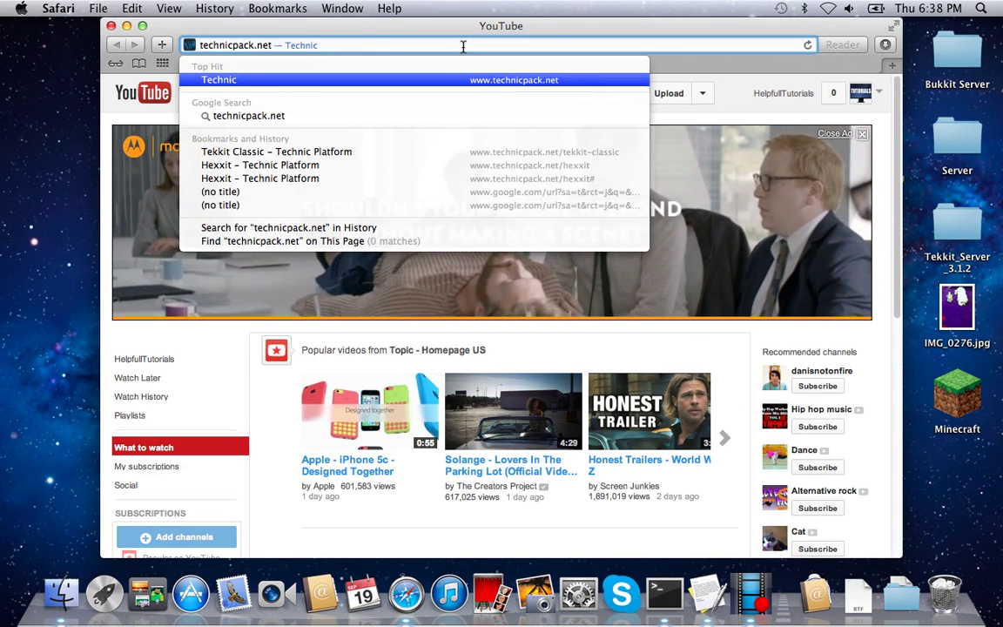
{"action": "key", "text": "Return"}
Step: Open the Tekkit Classic modpack page, scroll to its downloads, then close Safari
{"action": "mouse_move", "coordinate": [660, 242]}
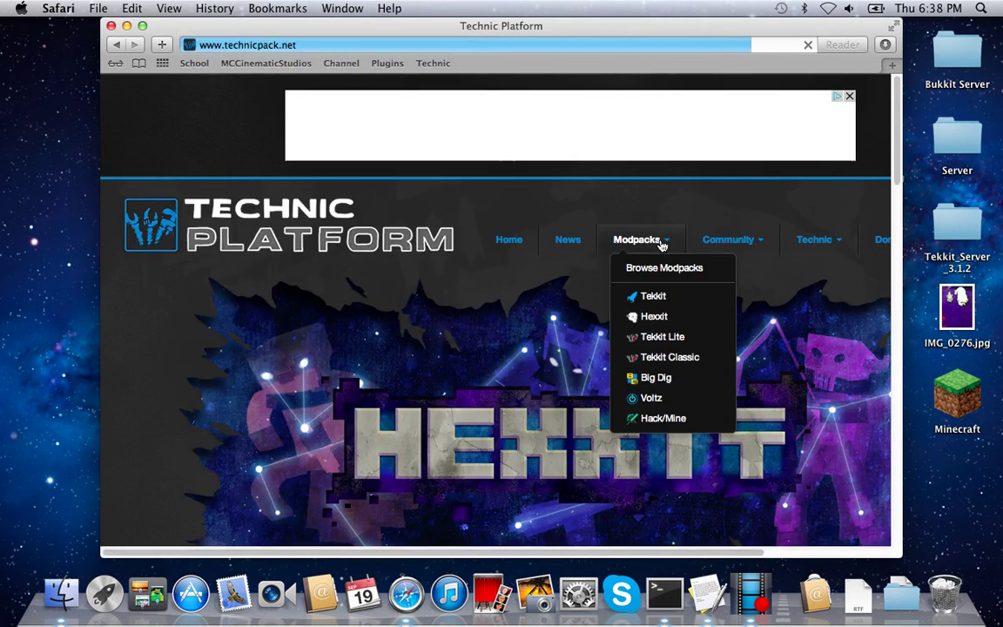
{"action": "left_click", "coordinate": [675, 357]}
{"action": "scroll", "coordinate": [682, 365], "scroll_direction": "down", "scroll_amount": 10}
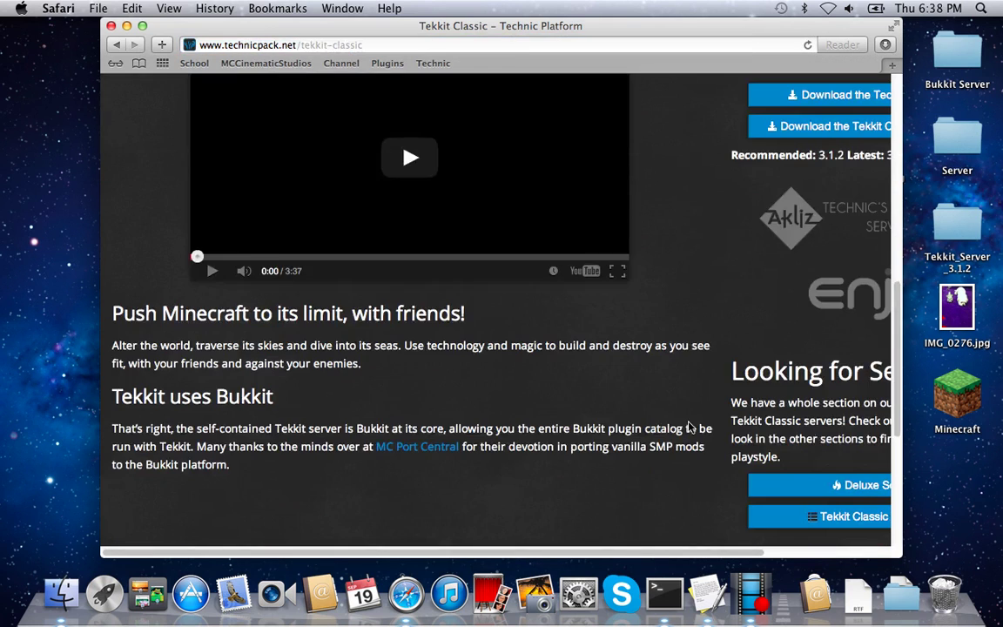
{"action": "scroll", "coordinate": [693, 553], "scroll_direction": "right", "scroll_amount": 5}
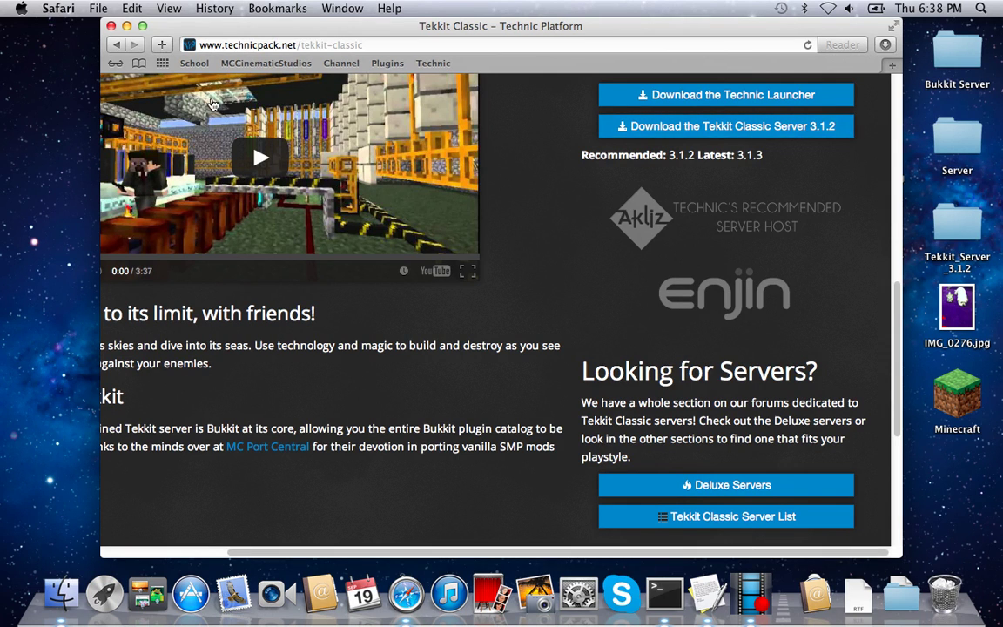
{"action": "left_click", "coordinate": [111, 27]}
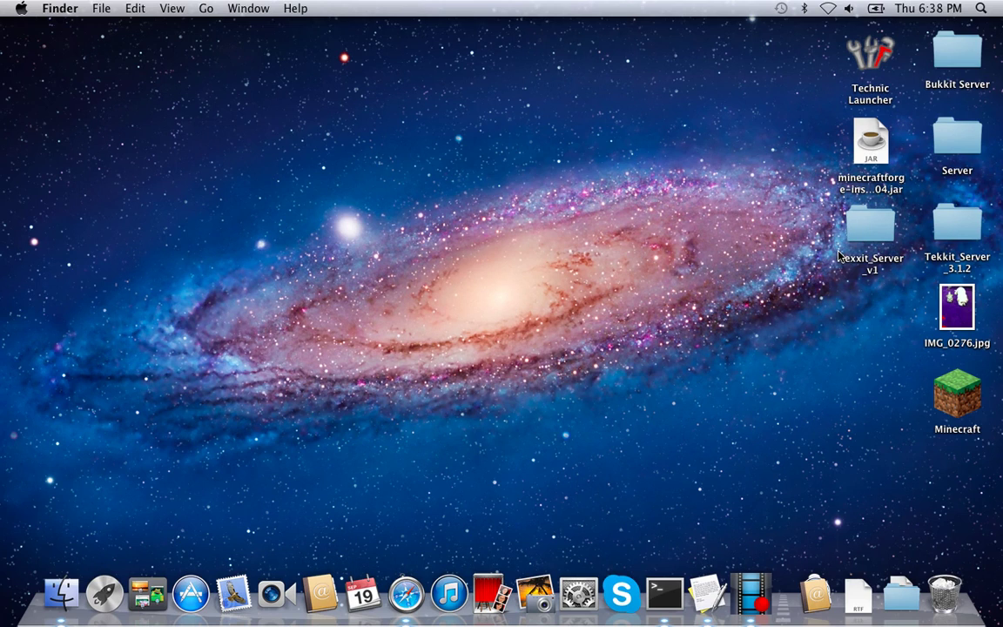
Step: Drag Tekkit_Server_3 from the Downloads stack to the desktop and open it
{"action": "left_click", "coordinate": [901, 608]}
{"action": "left_click_drag", "start_coordinate": [899, 557], "coordinate": [873, 310]}
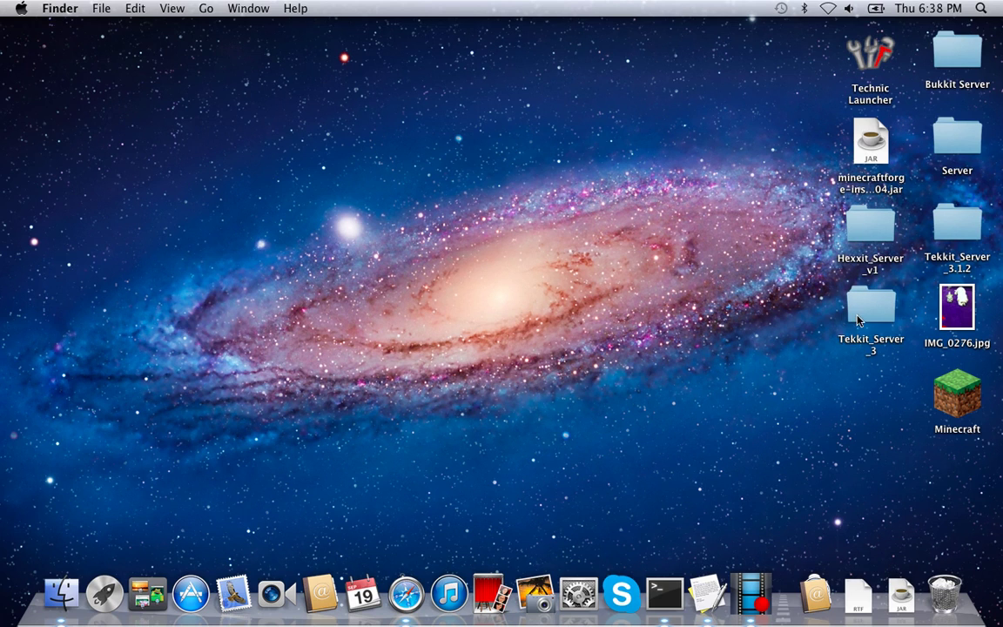
{"action": "double_click", "coordinate": [869, 318]}
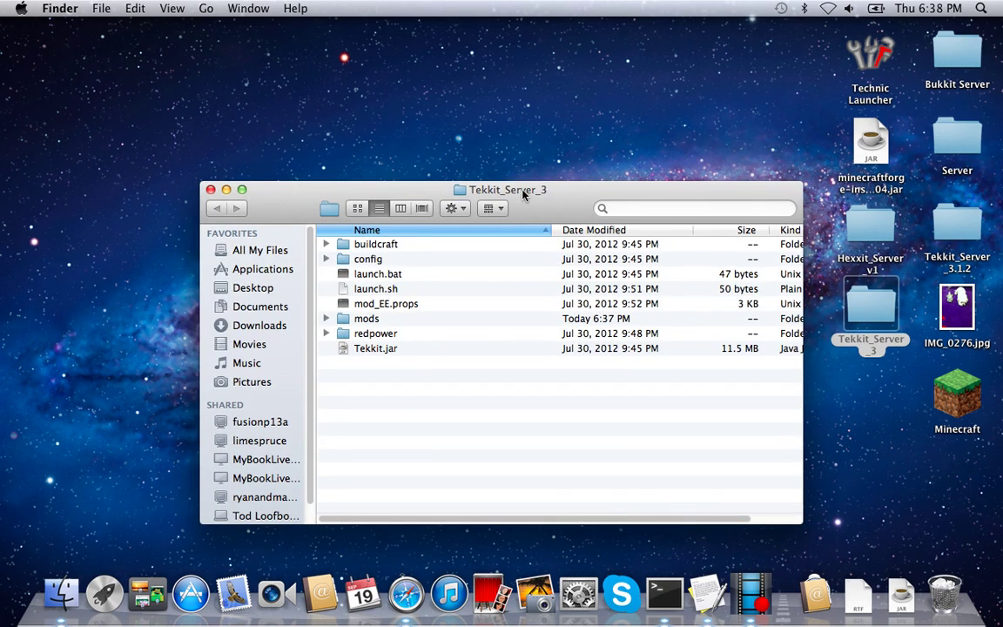
{"action": "left_click_drag", "start_coordinate": [556, 190], "coordinate": [427, 155]}
Step: Copy server.command from Tekkit_Server_3.1.2 into Tekkit_Server_3, then close both folder windows
{"action": "left_click", "coordinate": [958, 228]}
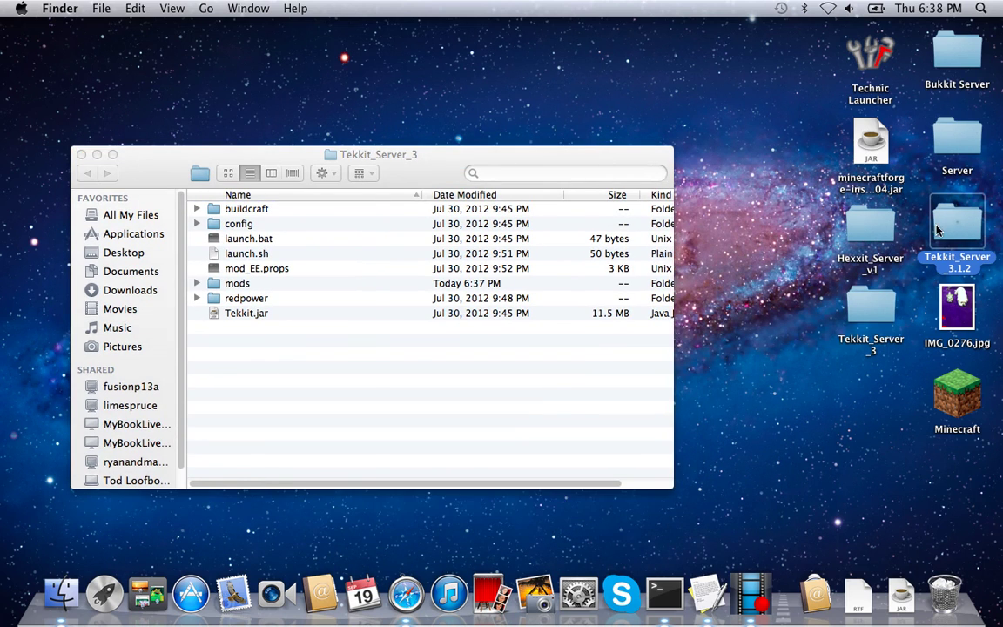
{"action": "double_click", "coordinate": [958, 228]}
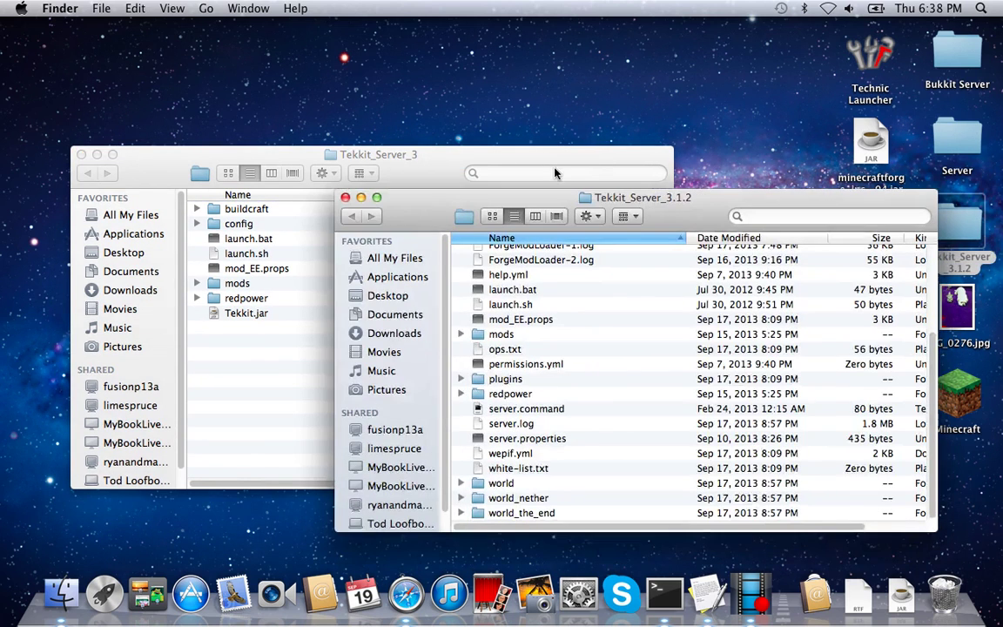
{"action": "right_click", "coordinate": [563, 411]}
{"action": "left_click", "coordinate": [609, 450]}
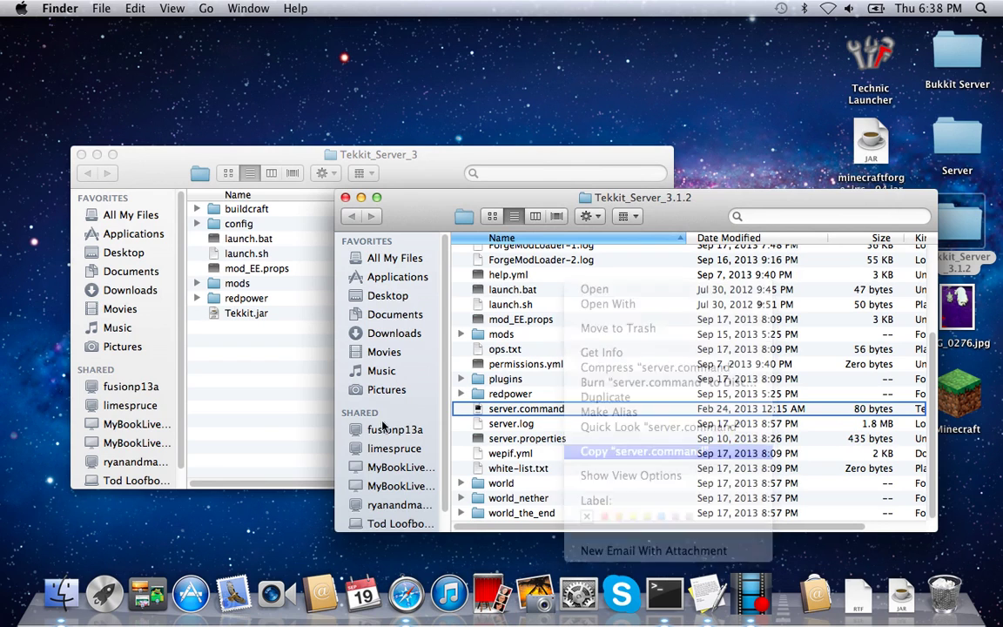
{"action": "right_click", "coordinate": [256, 355]}
{"action": "left_click", "coordinate": [296, 407]}
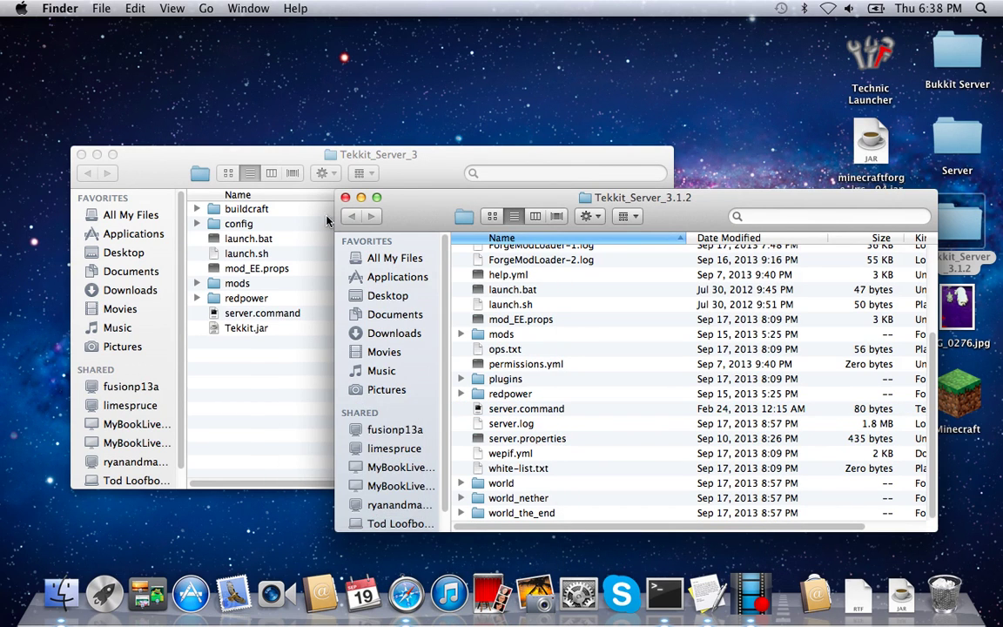
{"action": "key", "text": "cmd+w"}
{"action": "left_click", "coordinate": [81, 154]}
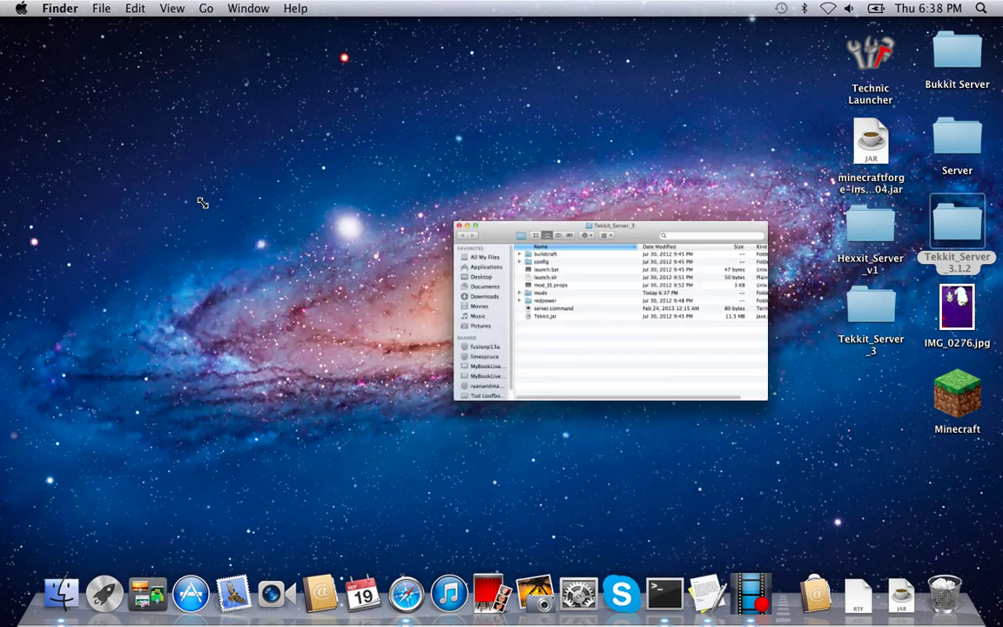
Step: Launch TextEdit and open Tekkit_Server_3's server.command with TextEdit
{"action": "left_click", "coordinate": [815, 594]}
{"action": "scroll", "coordinate": [501, 474], "scroll_direction": "down", "scroll_amount": 4}
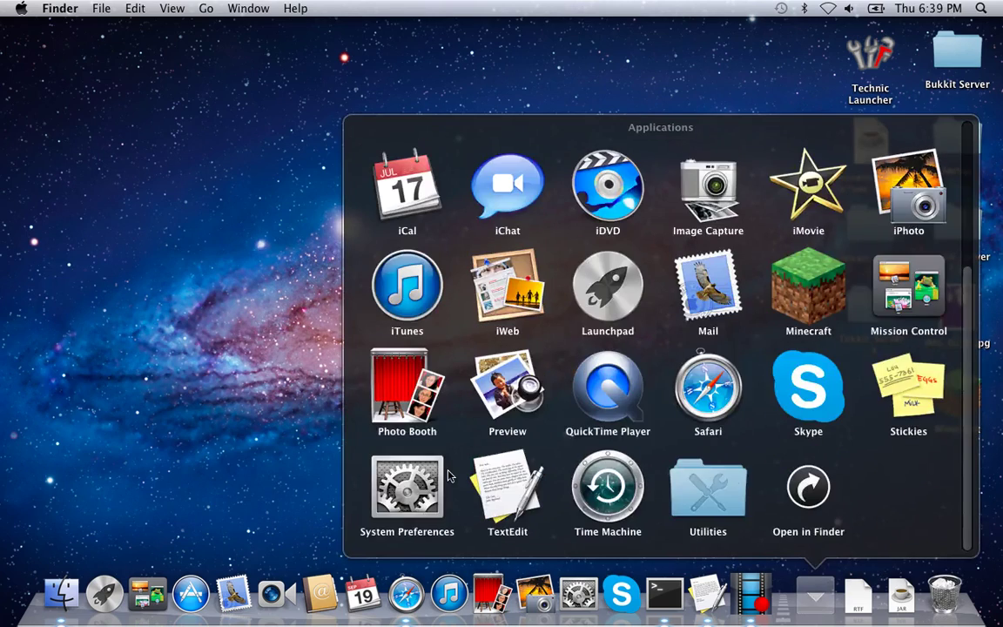
{"action": "left_click", "coordinate": [503, 475]}
{"action": "left_click", "coordinate": [899, 309]}
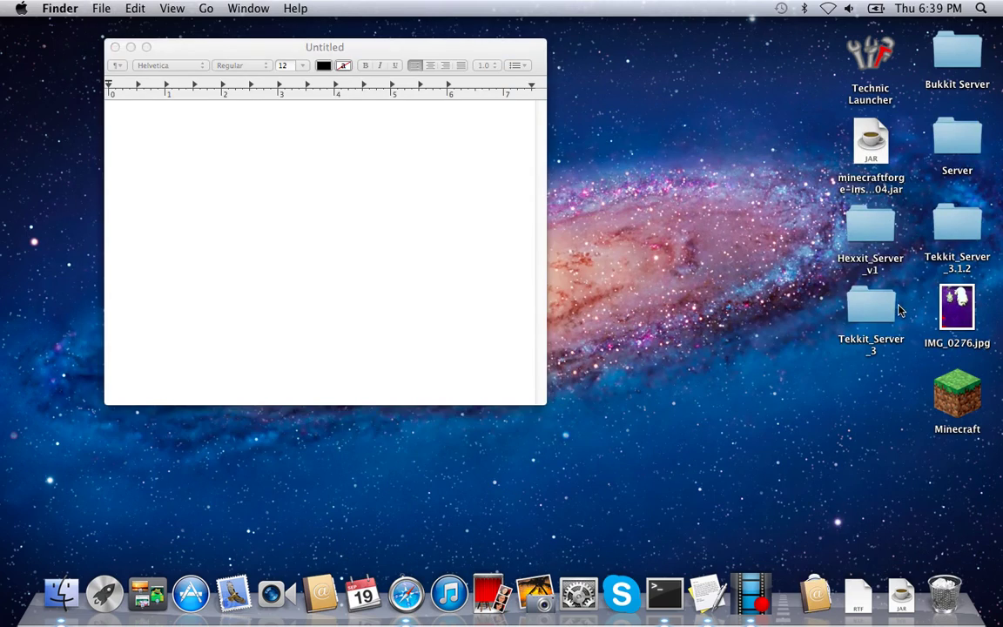
{"action": "double_click", "coordinate": [897, 307]}
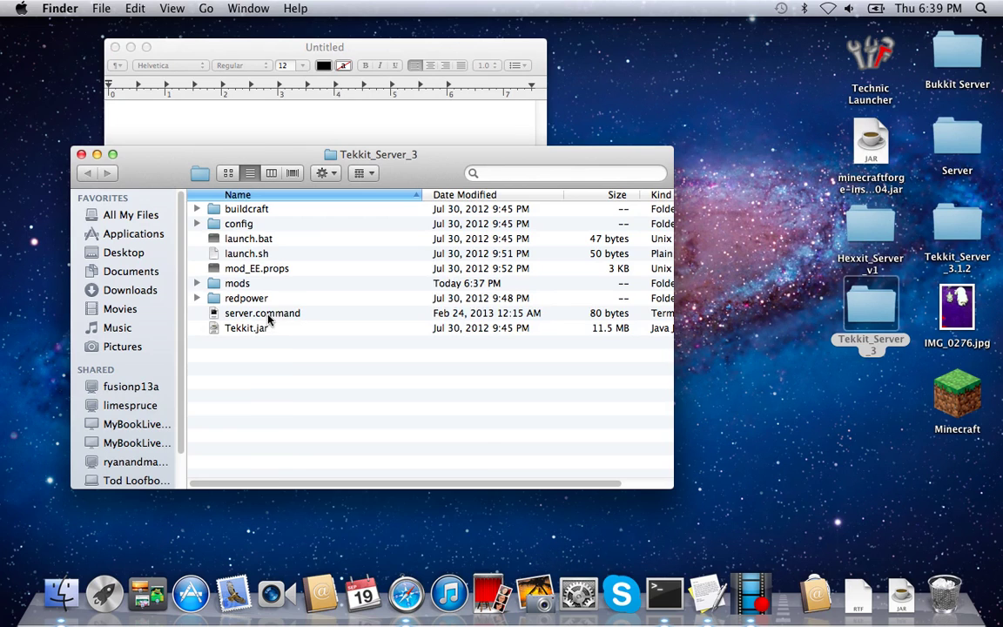
{"action": "right_click", "coordinate": [270, 320]}
{"action": "mouse_move", "coordinate": [313, 304]}
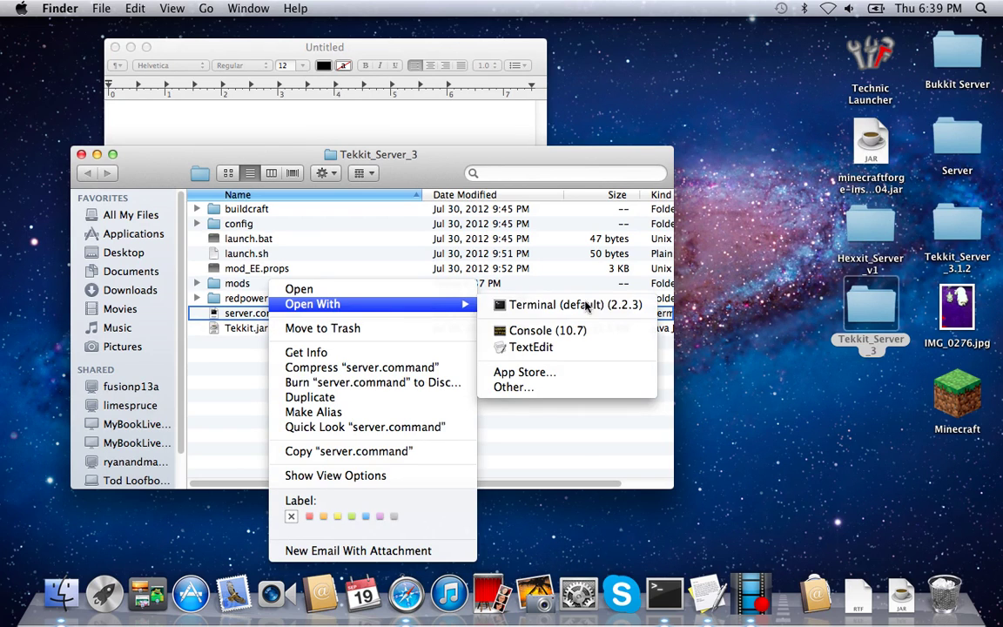
{"action": "left_click", "coordinate": [580, 348]}
Step: Copy the three-line craftbukkit.jar launch script, then close server.command
{"action": "left_click_drag", "start_coordinate": [584, 163], "coordinate": [770, 158]}
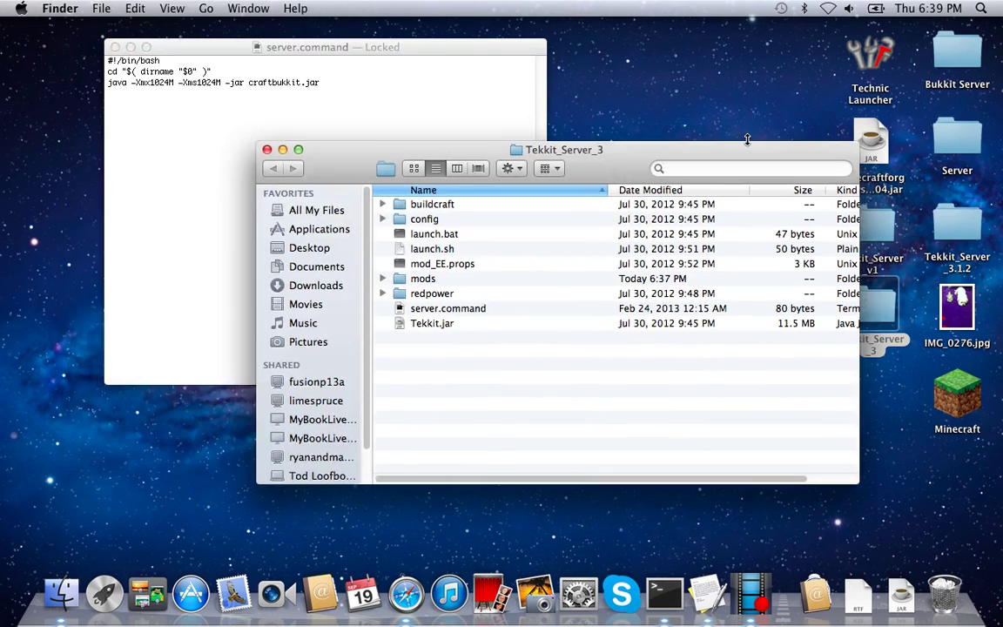
{"action": "left_click", "coordinate": [366, 55]}
{"action": "left_click_drag", "start_coordinate": [432, 54], "coordinate": [811, 74]}
{"action": "left_click_drag", "start_coordinate": [440, 159], "coordinate": [473, 227]}
{"action": "left_click", "coordinate": [631, 122]}
{"action": "triple_click", "coordinate": [615, 123]}
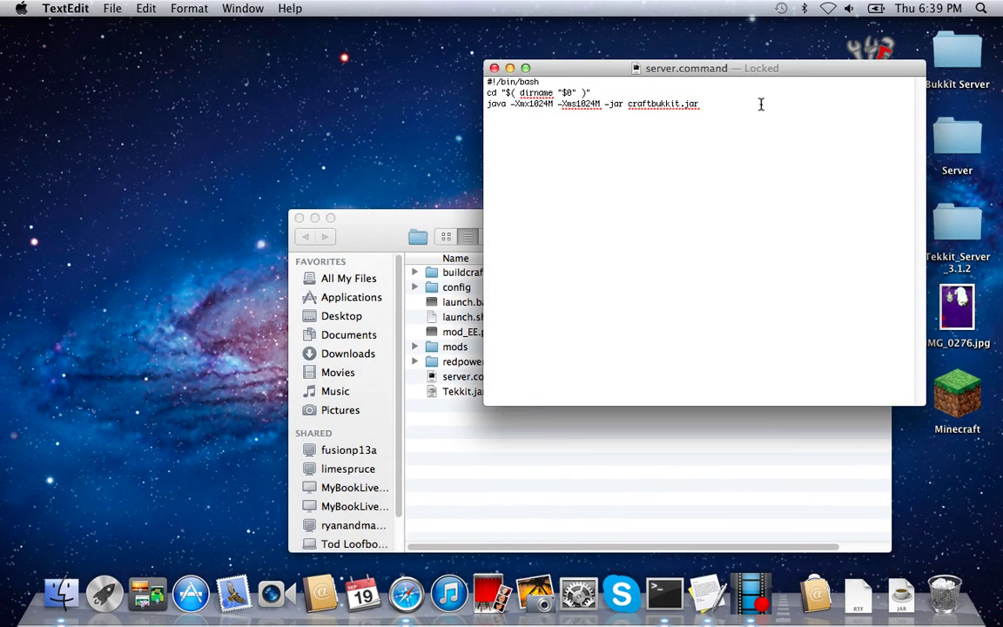
{"action": "left_click_drag", "start_coordinate": [636, 116], "coordinate": [285, 9]}
{"action": "right_click", "coordinate": [536, 92]}
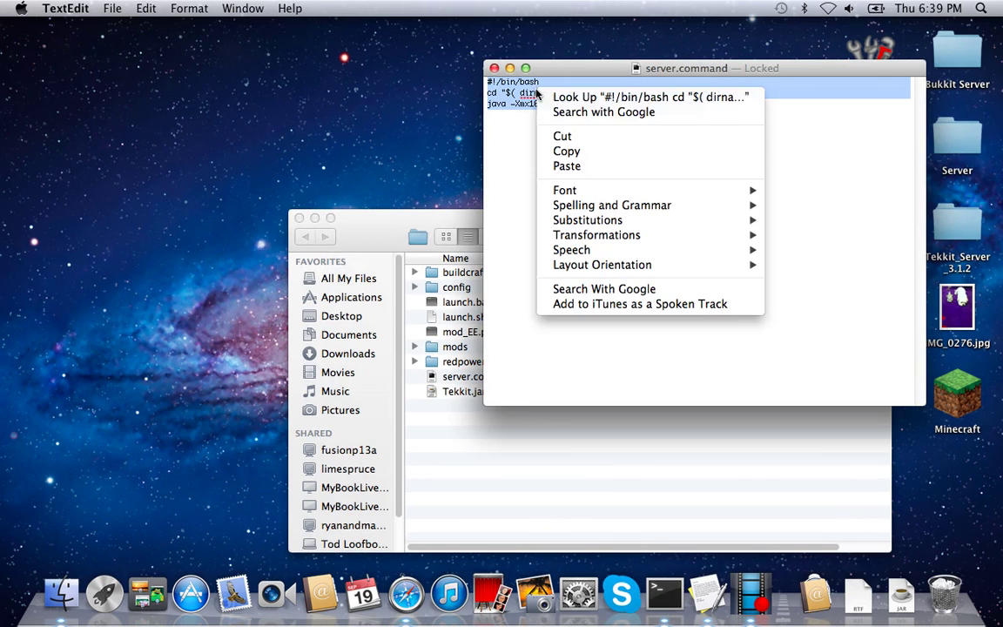
{"action": "left_click", "coordinate": [568, 152]}
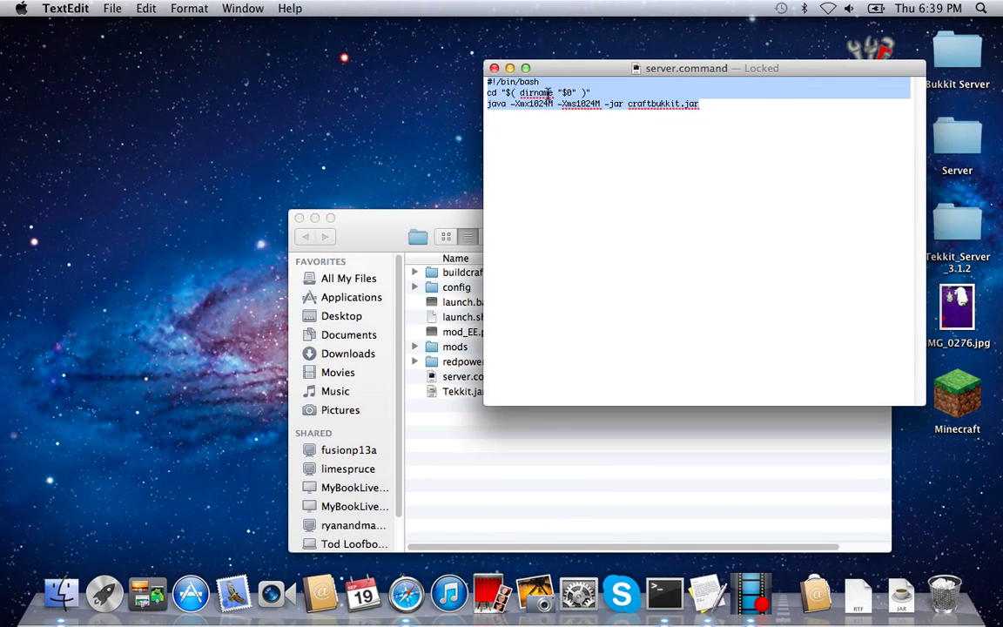
{"action": "left_click", "coordinate": [494, 68]}
{"action": "left_click", "coordinate": [539, 421]}
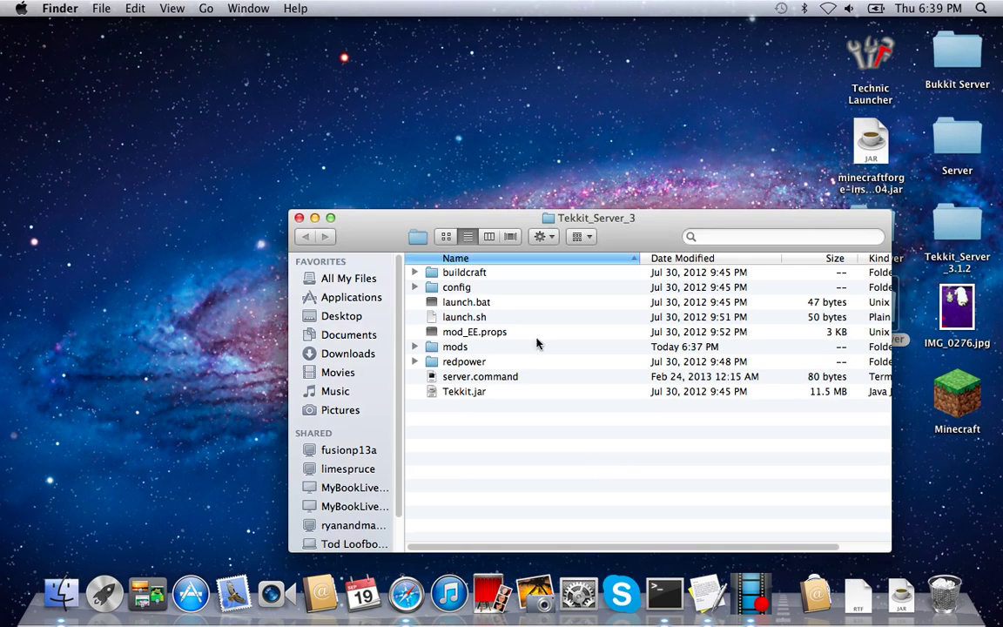
Step: Paste the copied launch script into a new TextEdit document and make it plain text
{"action": "left_click", "coordinate": [299, 217]}
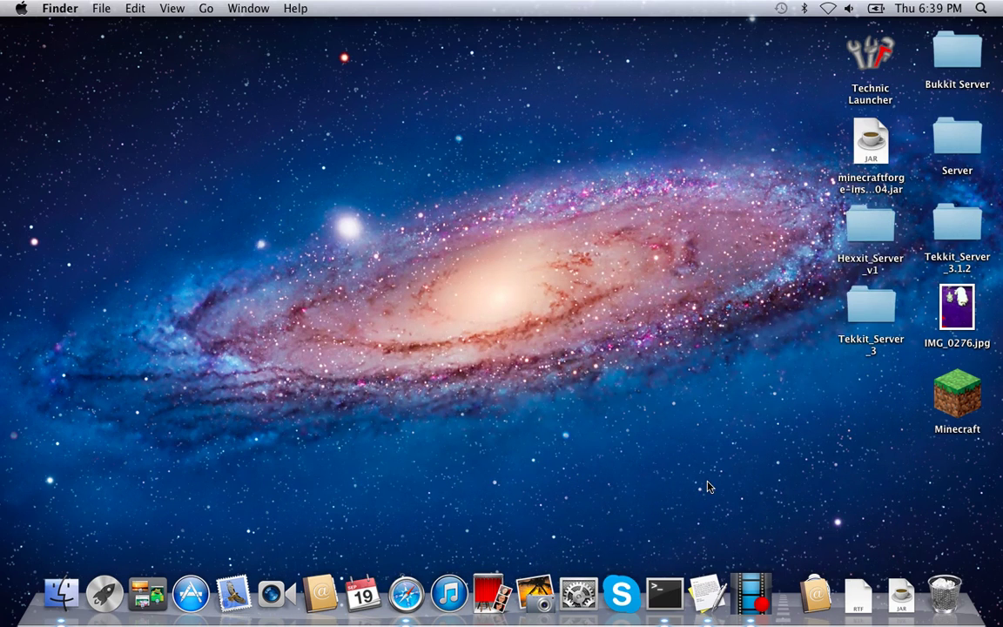
{"action": "left_click", "coordinate": [707, 593]}
{"action": "right_click", "coordinate": [292, 134]}
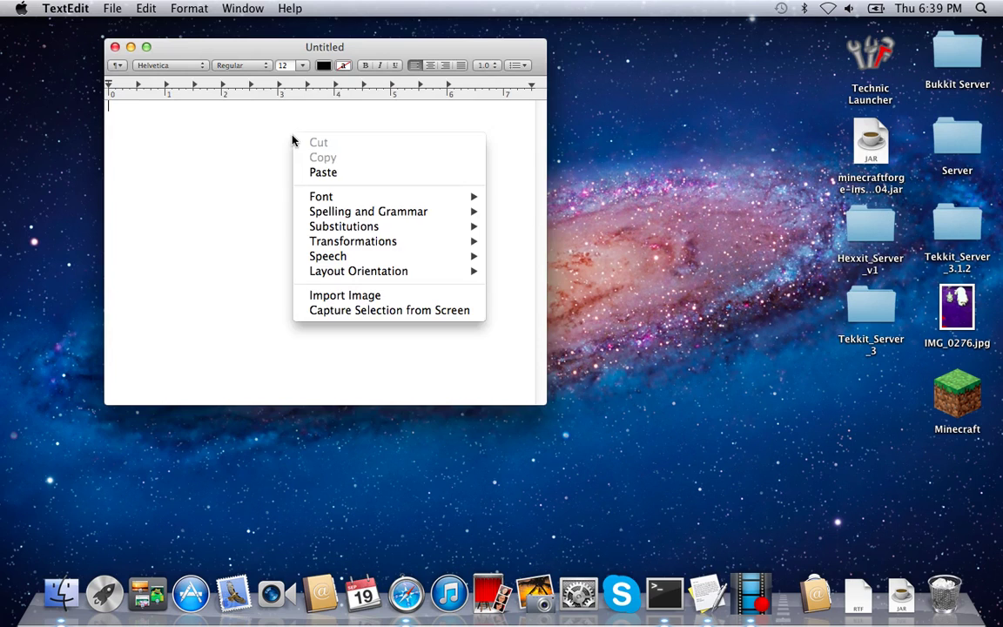
{"action": "left_click", "coordinate": [322, 173]}
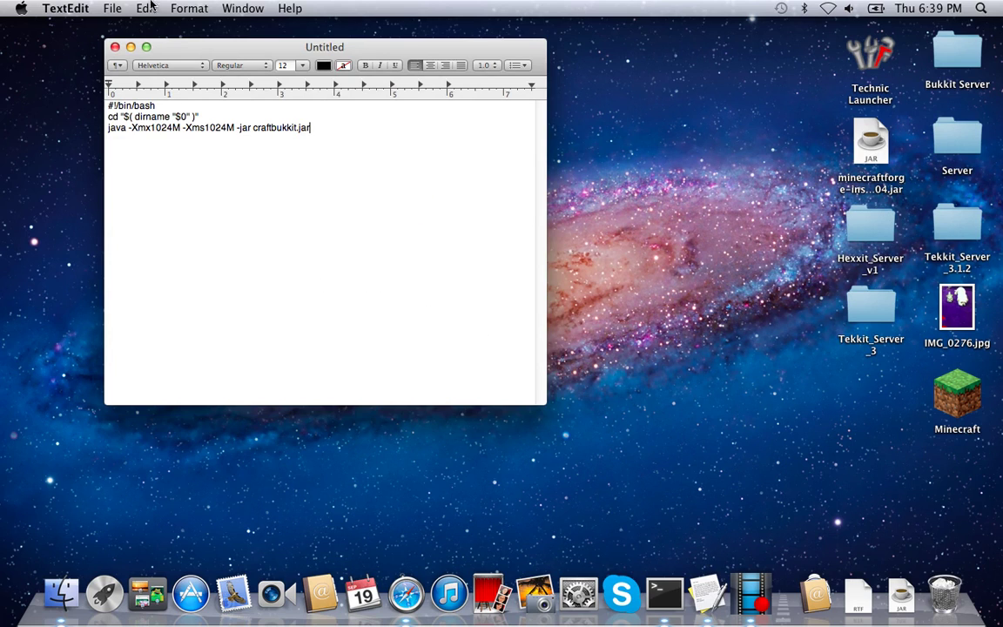
{"action": "left_click", "coordinate": [186, 8]}
{"action": "left_click", "coordinate": [191, 66]}
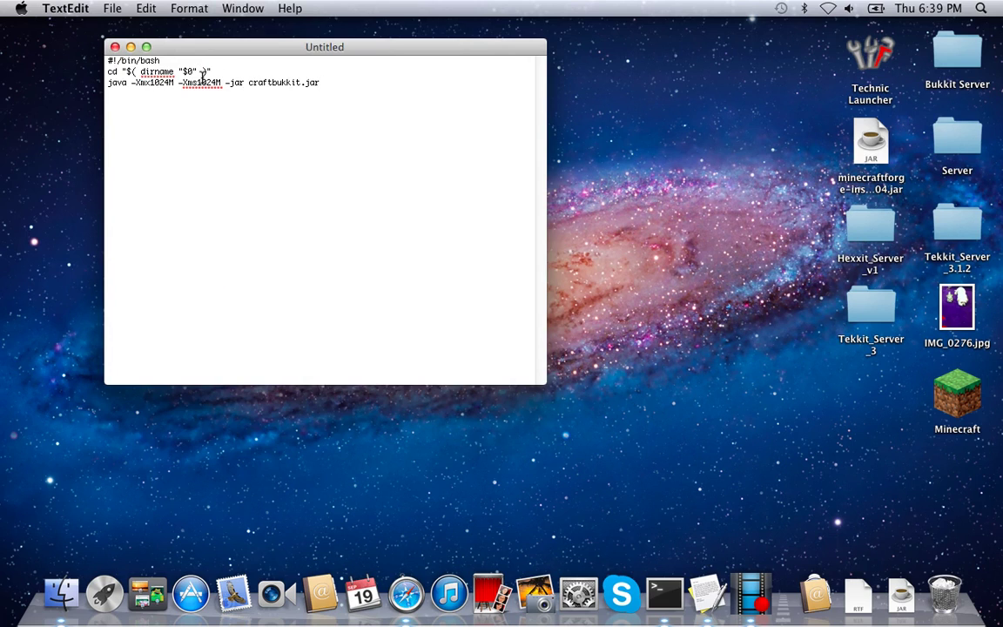
Step: Save the document to the Desktop and start renaming Untitled to server.command
{"action": "left_click", "coordinate": [112, 8]}
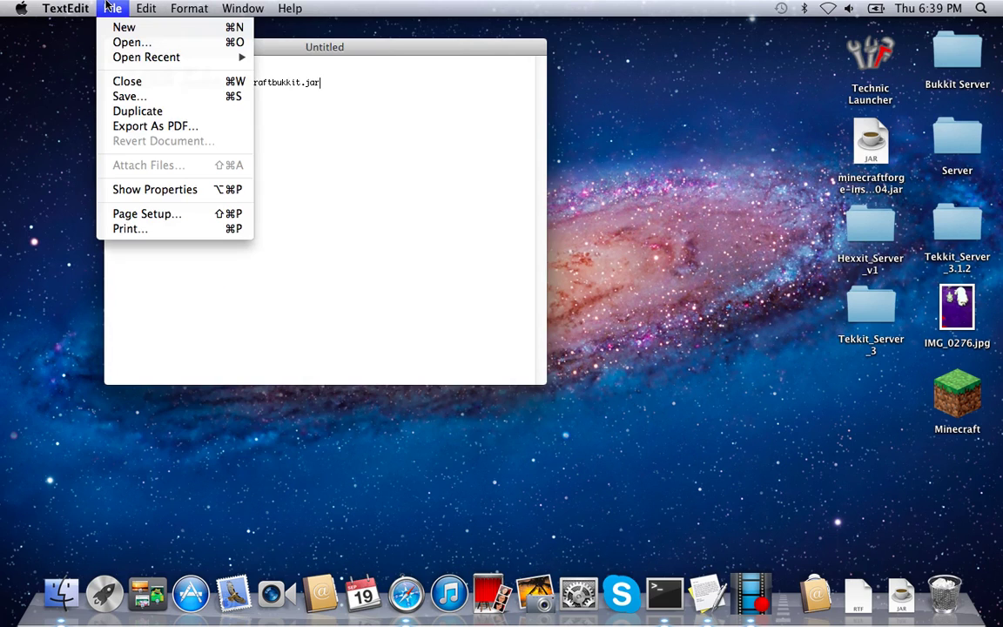
{"action": "left_click", "coordinate": [149, 96]}
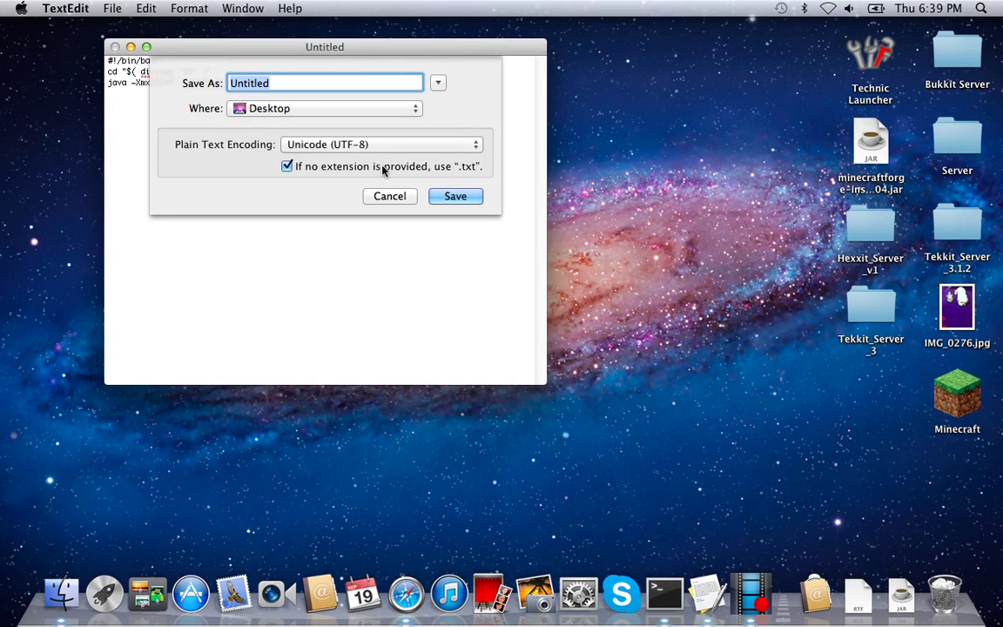
{"action": "left_click", "coordinate": [455, 198]}
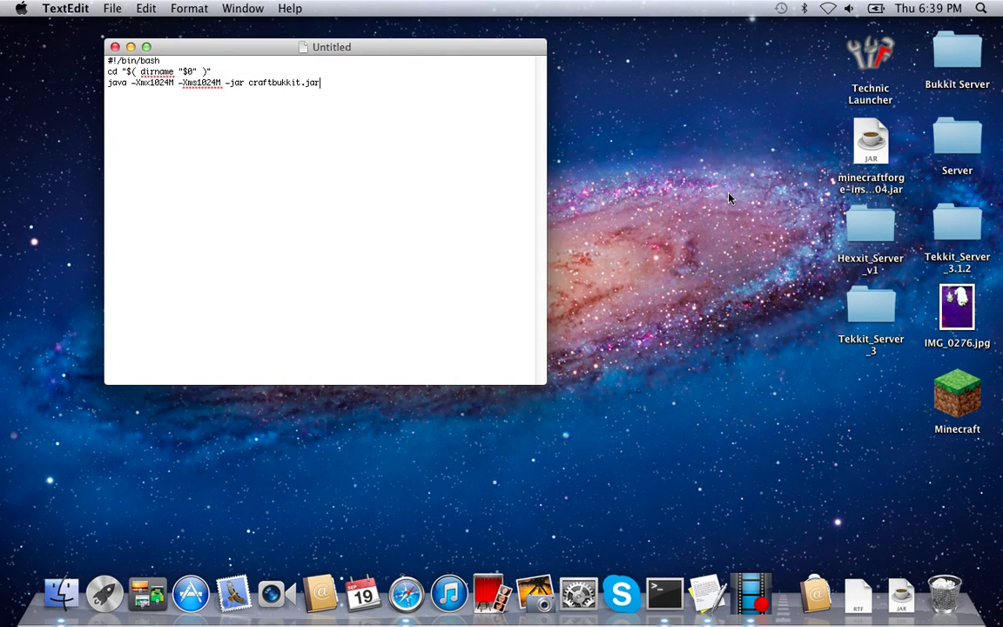
{"action": "left_click", "coordinate": [115, 47]}
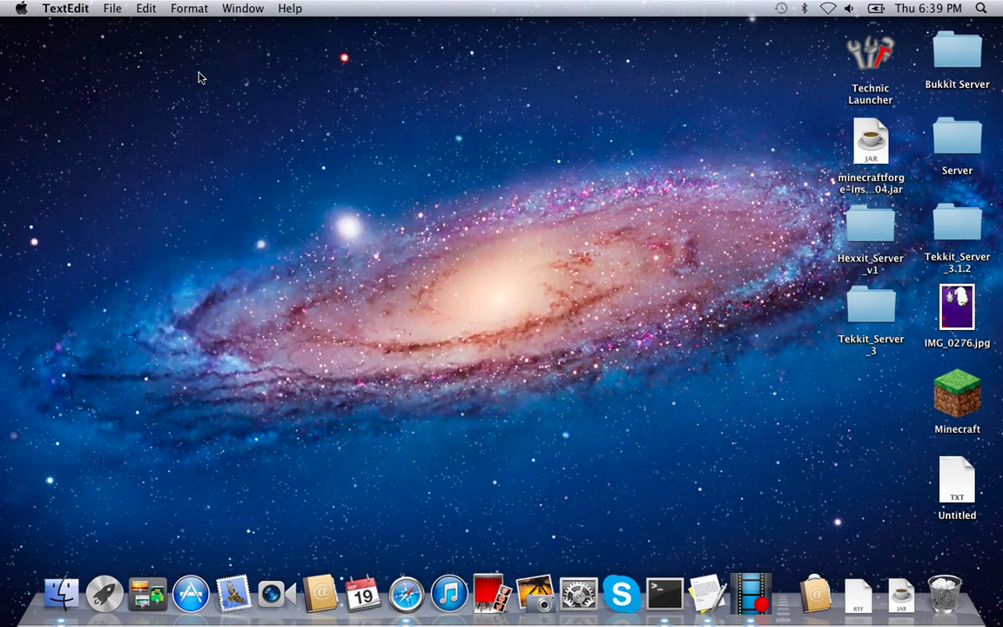
{"action": "left_click_drag", "start_coordinate": [962, 485], "coordinate": [707, 268]}
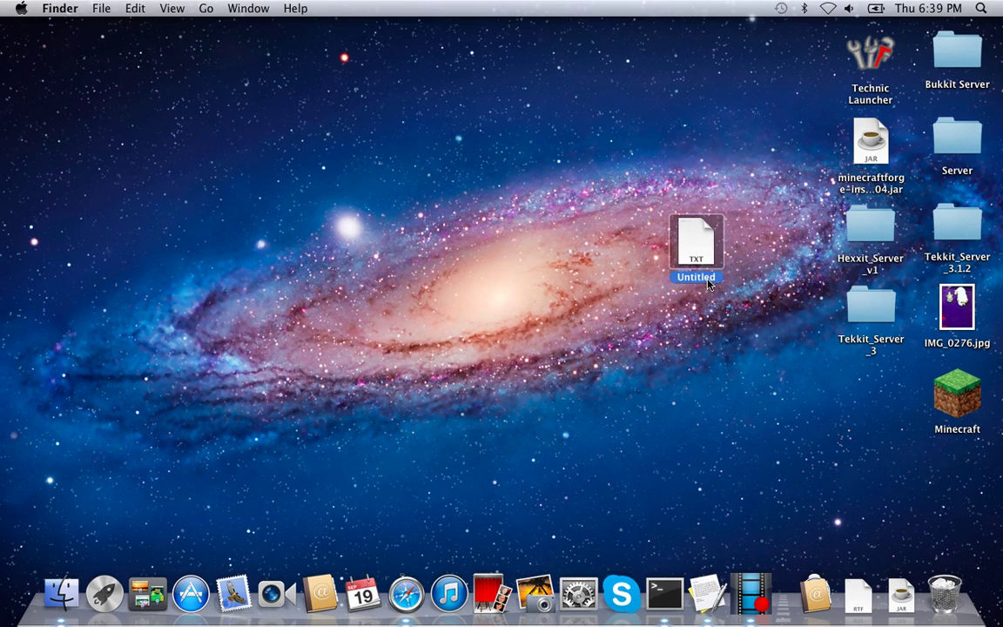
{"action": "left_click", "coordinate": [708, 279]}
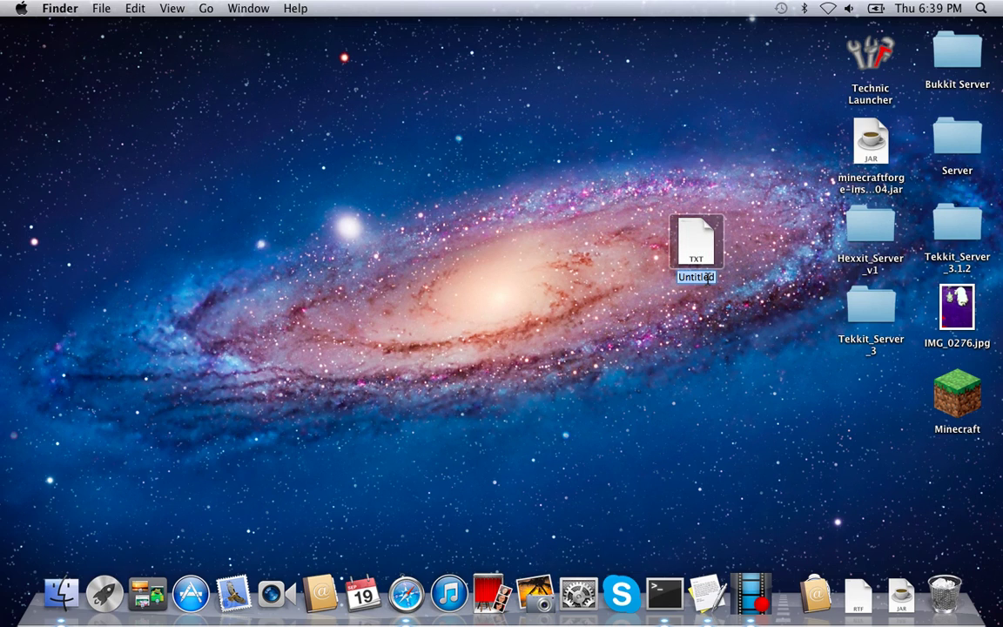
{"action": "type", "text": "server.command"}
Step: Confirm the server.command name and extension change, then move that desktop file to the Trash
{"action": "key", "text": "Return"}
{"action": "left_click", "coordinate": [589, 226]}
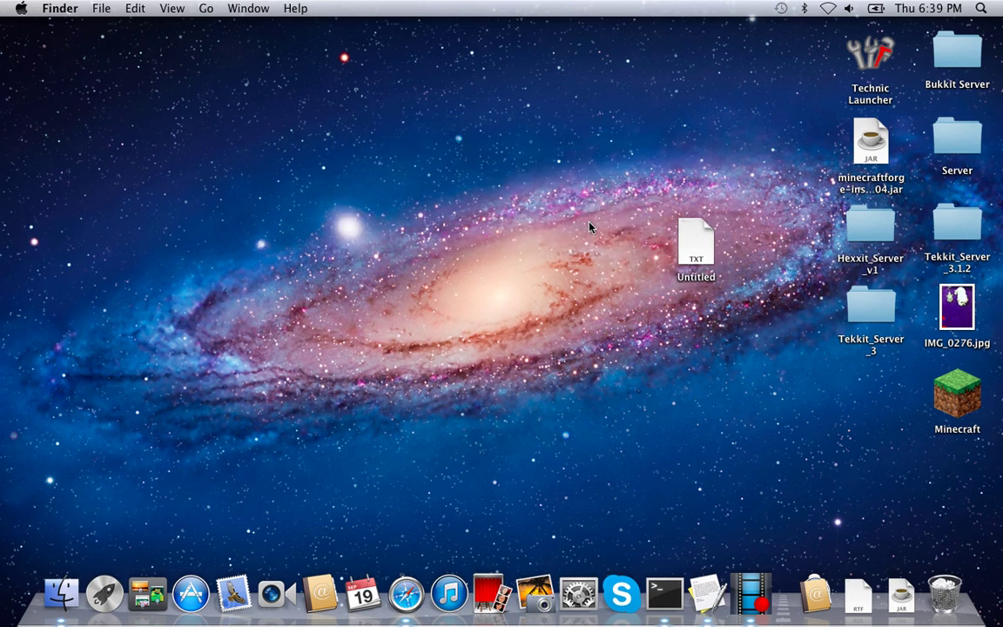
{"action": "left_click_drag", "start_coordinate": [696, 242], "coordinate": [944, 594]}
Step: In Tekkit_Server_3, rename Tekkit.jar to craftbukkit.jar
{"action": "double_click", "coordinate": [858, 320]}
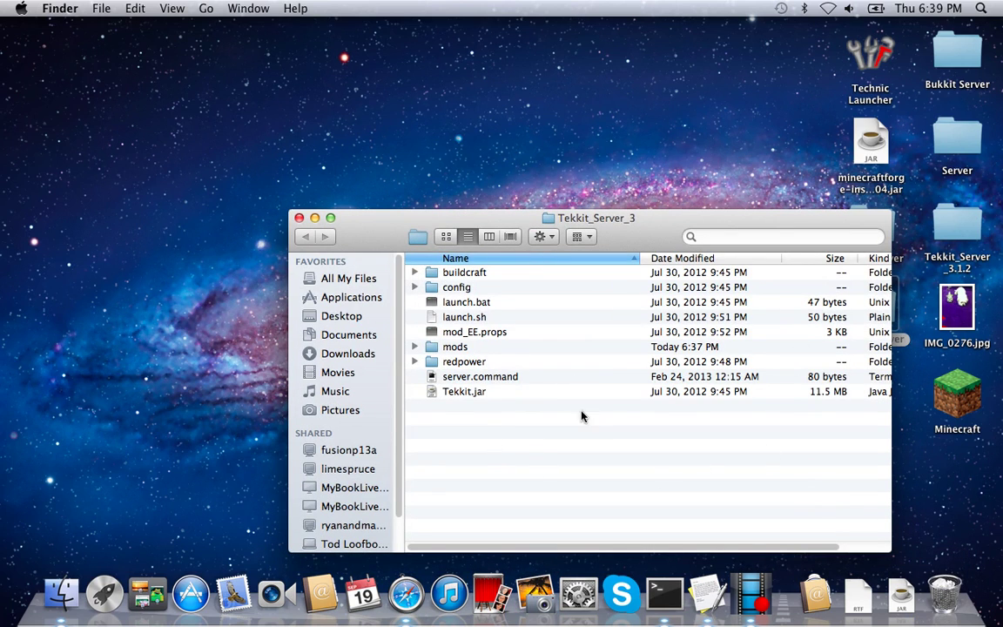
{"action": "left_click", "coordinate": [511, 380]}
{"action": "left_click", "coordinate": [501, 410]}
{"action": "left_click", "coordinate": [462, 393]}
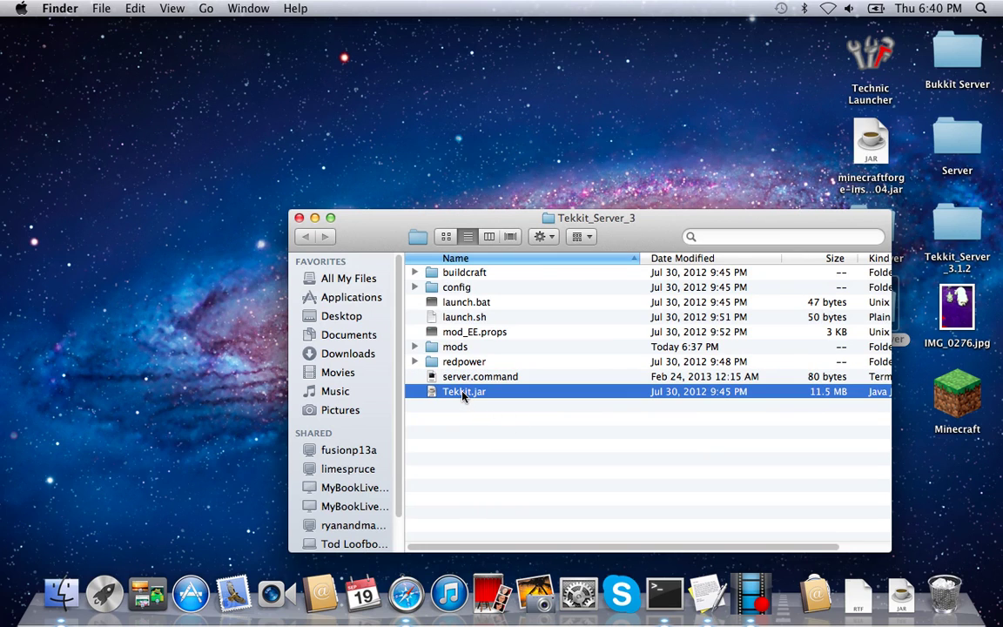
{"action": "left_click", "coordinate": [462, 392]}
{"action": "type", "text": "craftbukkit"}
{"action": "left_click", "coordinate": [526, 489]}
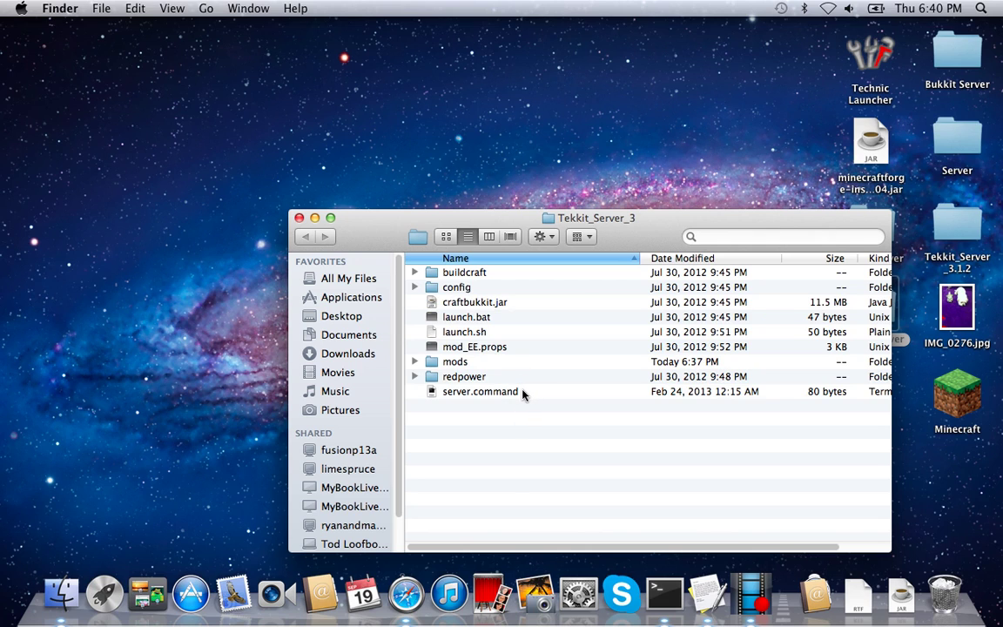
Step: Run server.command in Terminal and start the Technic Launcher from the desktop
{"action": "double_click", "coordinate": [521, 393]}
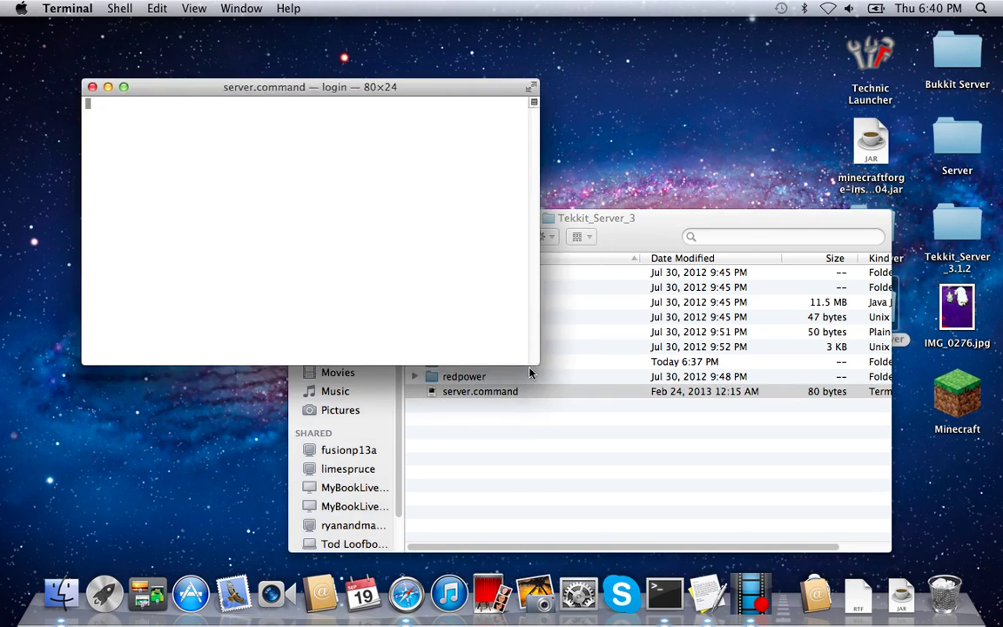
{"action": "left_click_drag", "start_coordinate": [390, 87], "coordinate": [338, 65]}
{"action": "left_click_drag", "start_coordinate": [561, 222], "coordinate": [677, 152]}
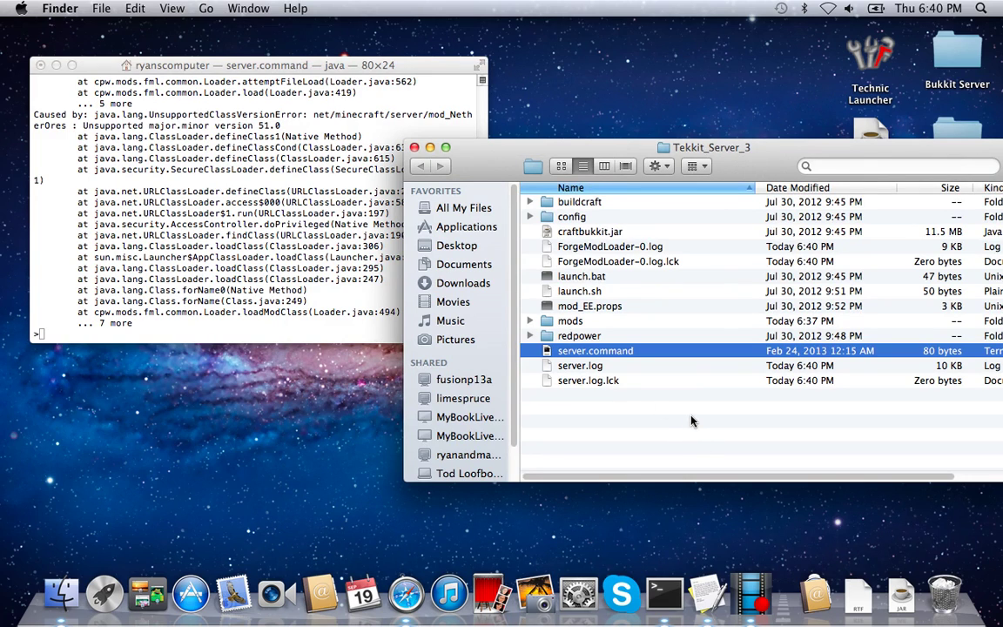
{"action": "left_click", "coordinate": [879, 61]}
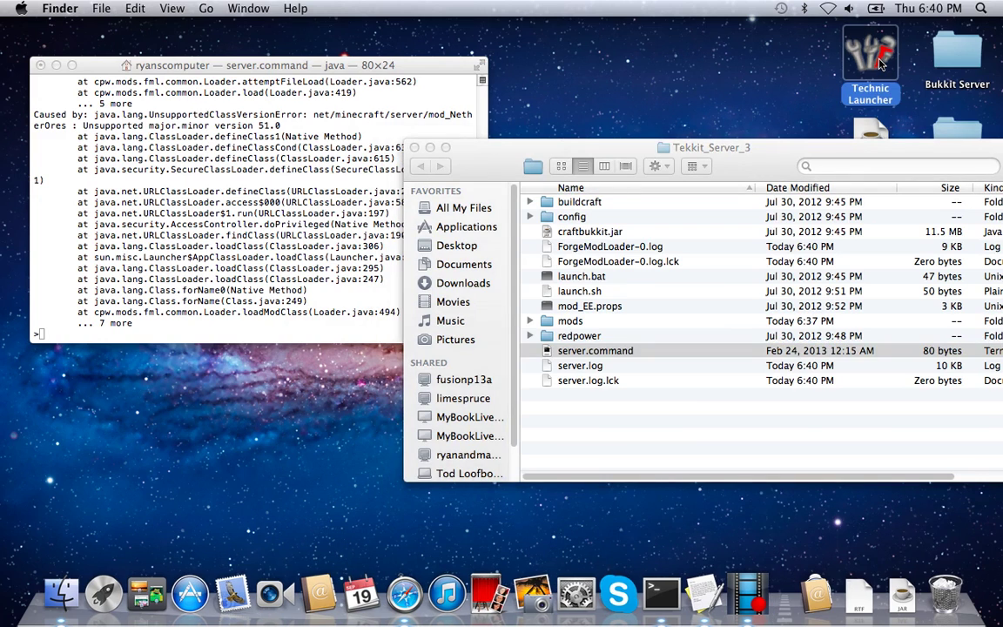
{"action": "double_click", "coordinate": [879, 61]}
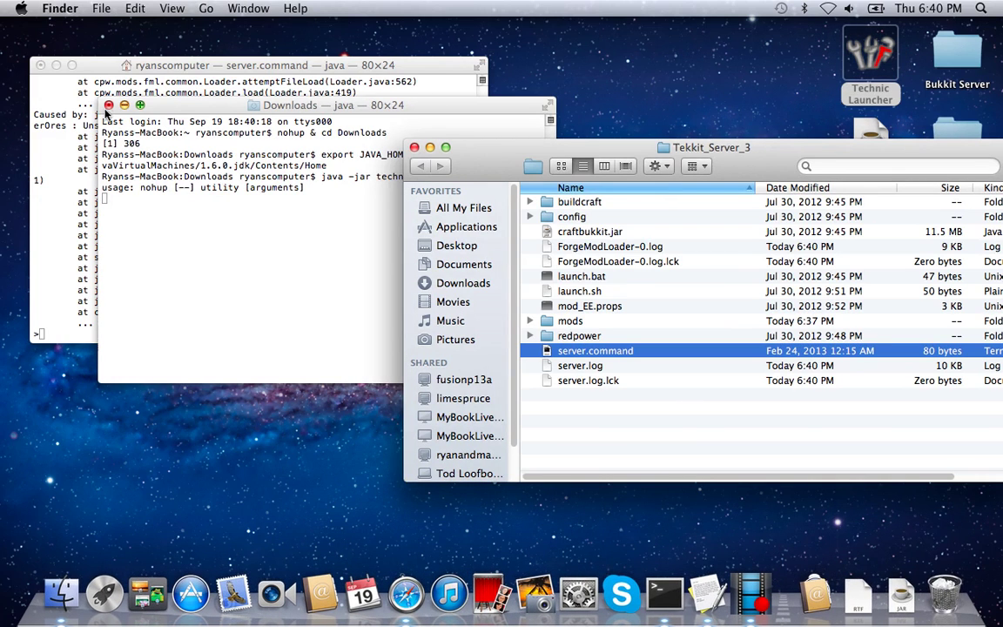
{"action": "left_click", "coordinate": [108, 105]}
{"action": "left_click", "coordinate": [367, 194]}
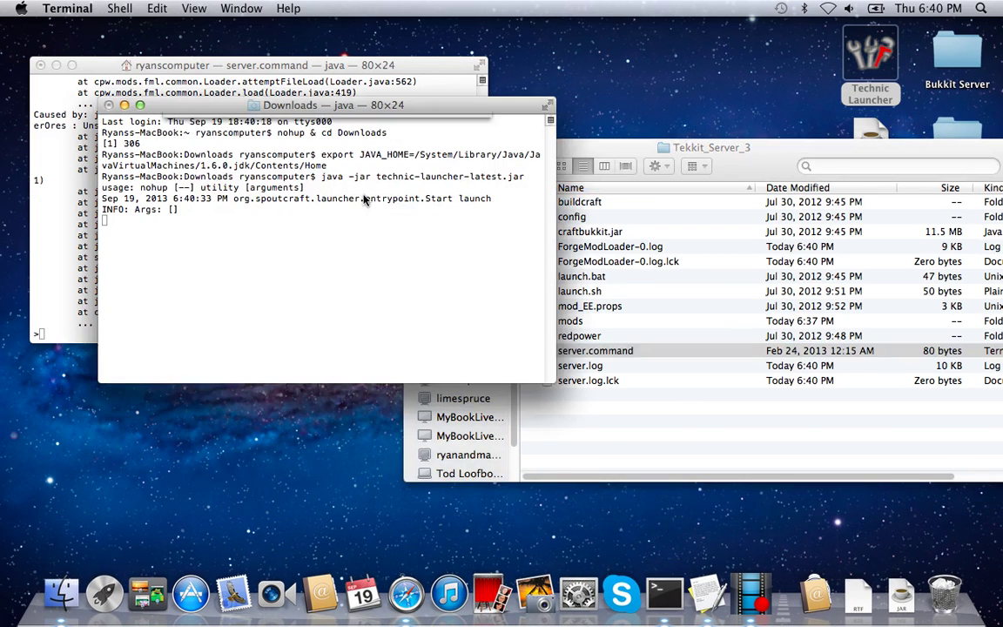
Step: Send stop to the server console and close that Terminal window
{"action": "left_click", "coordinate": [87, 131]}
{"action": "type", "text": "stop"}
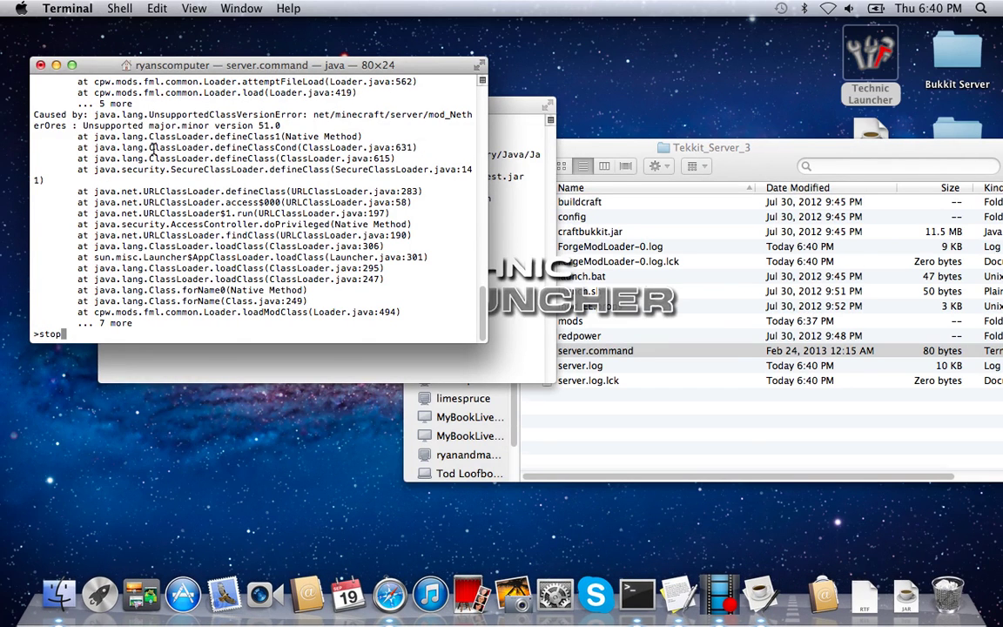
{"action": "key", "text": "Return"}
{"action": "left_click", "coordinate": [40, 65]}
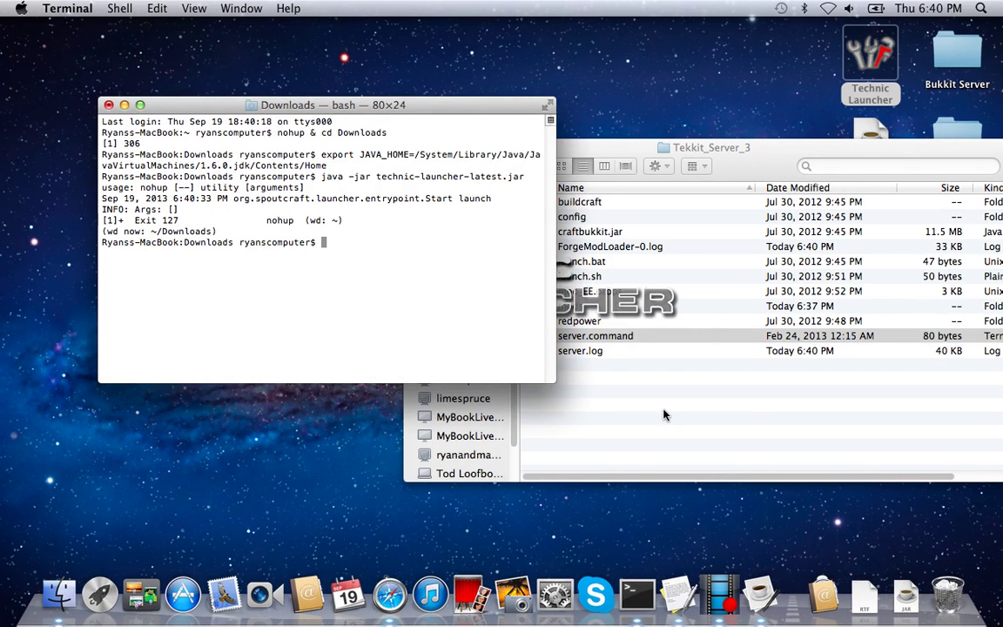
Step: Drag mod_NetherOres.jar from the mods folder to the Trash
{"action": "left_click_drag", "start_coordinate": [698, 138], "coordinate": [486, 118]}
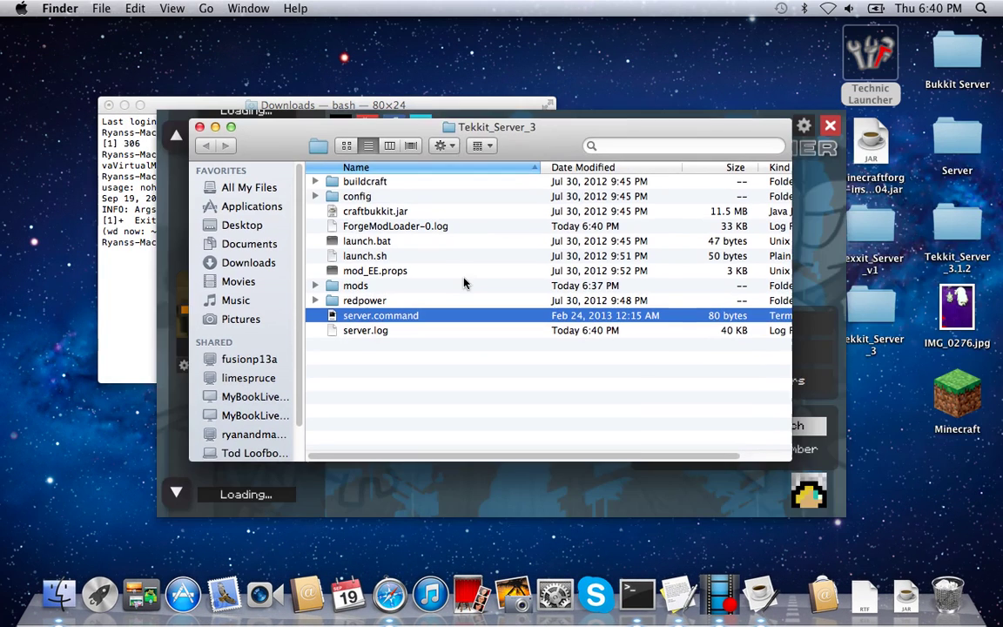
{"action": "double_click", "coordinate": [391, 285]}
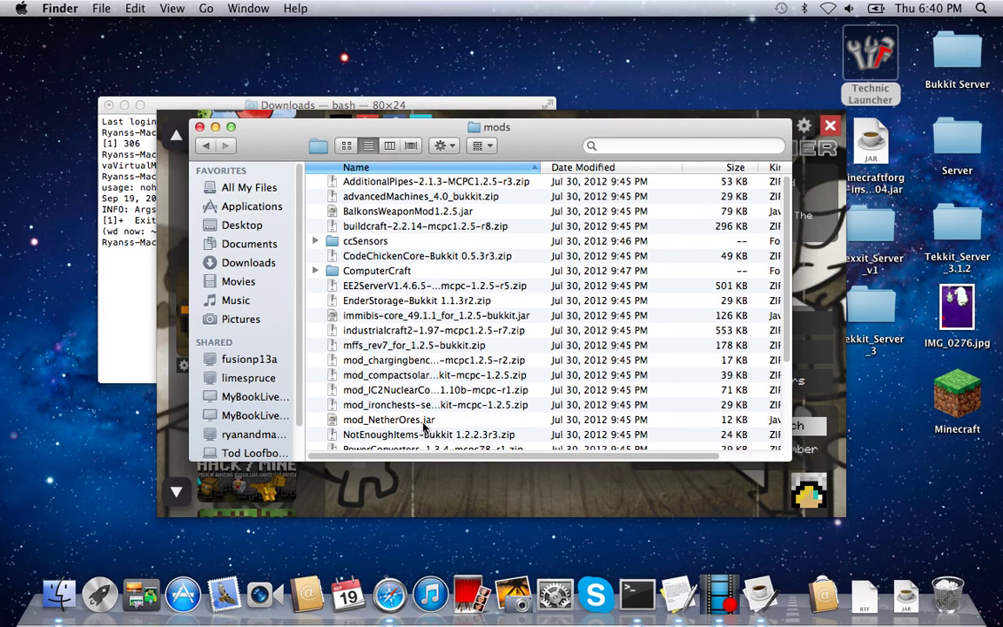
{"action": "scroll", "coordinate": [424, 424], "scroll_direction": "down", "scroll_amount": 2}
{"action": "left_click_drag", "start_coordinate": [403, 393], "coordinate": [949, 592]}
Step: Empty the Trash and go back up to the Tekkit_Server_3 folder
{"action": "left_click", "coordinate": [947, 594]}
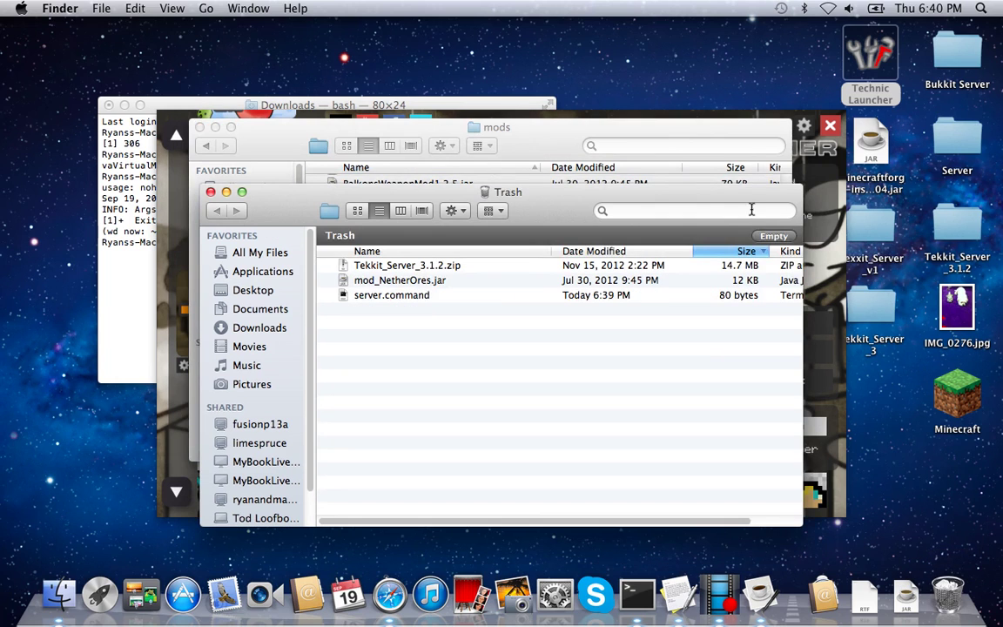
{"action": "left_click", "coordinate": [776, 238]}
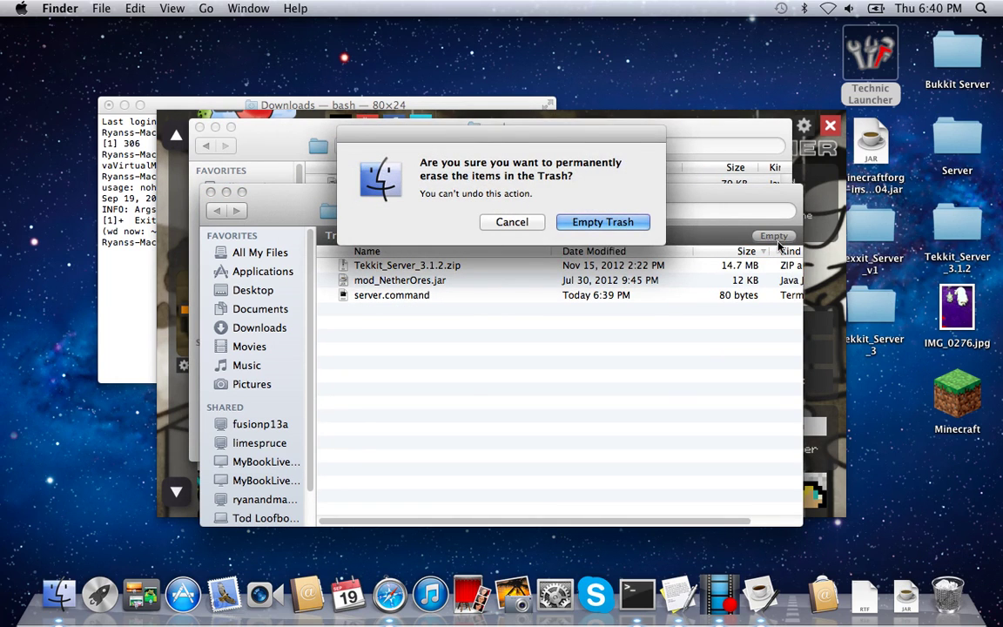
{"action": "key", "text": "Return"}
{"action": "key", "text": "super+w"}
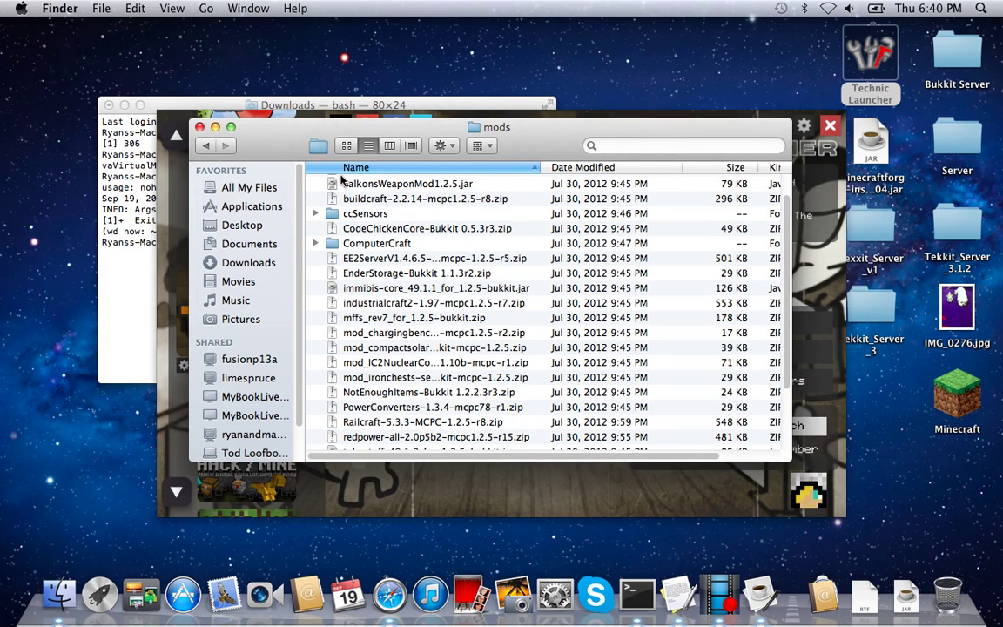
{"action": "key", "text": "super+Up"}
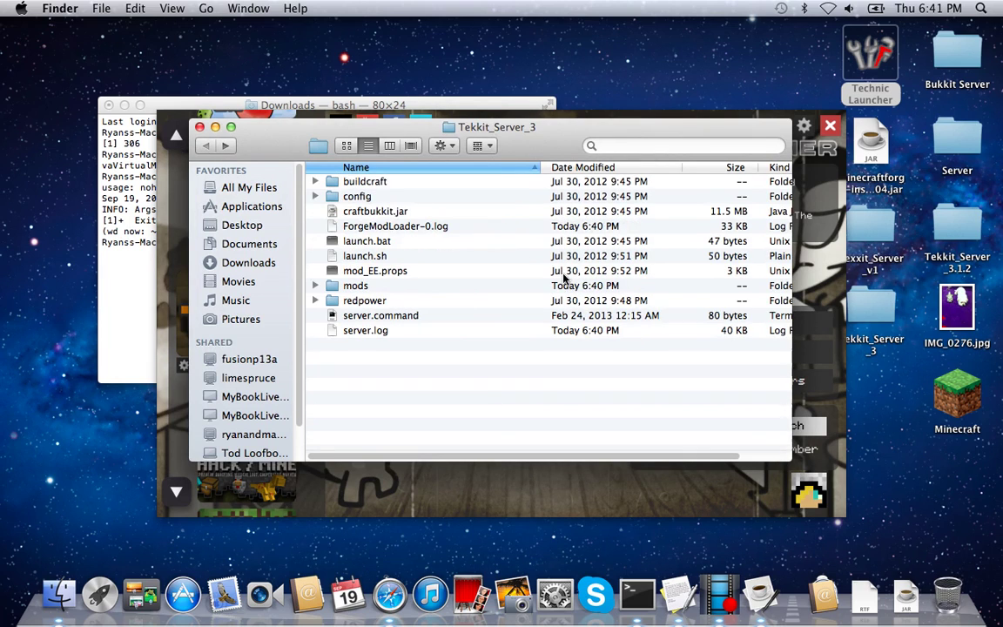
Step: Start the Tekkit server again from server.command in Tekkit_Server_3
{"action": "double_click", "coordinate": [474, 303]}
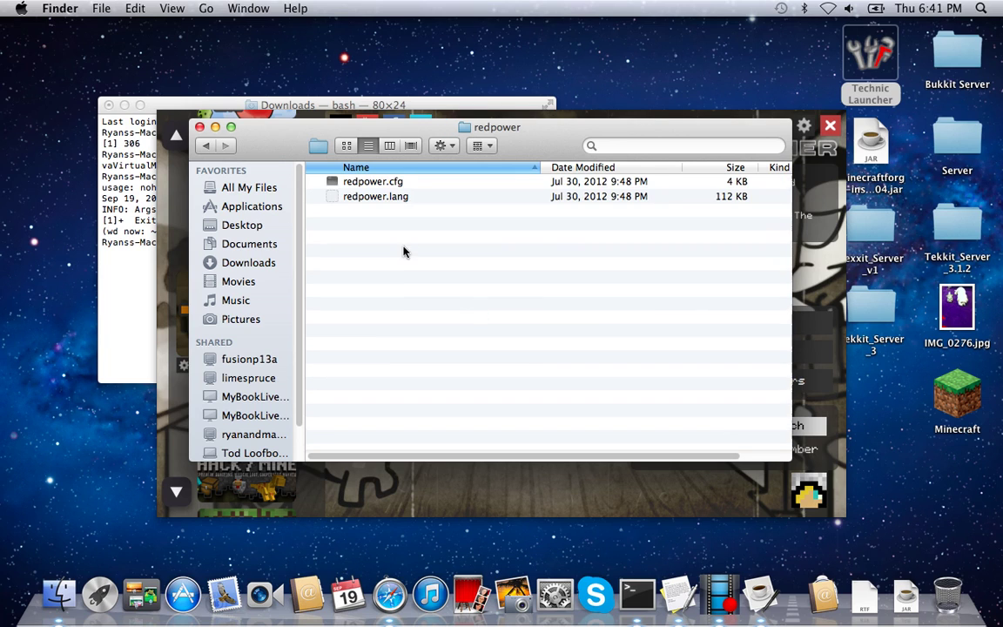
{"action": "key", "text": "super+bracketleft"}
{"action": "double_click", "coordinate": [369, 323]}
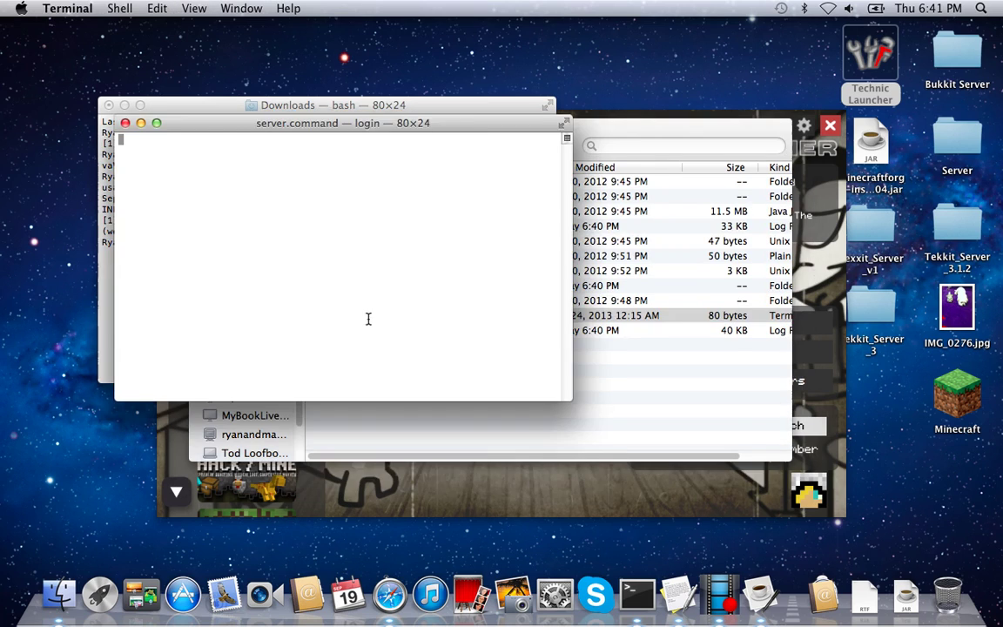
{"action": "left_click", "coordinate": [367, 105]}
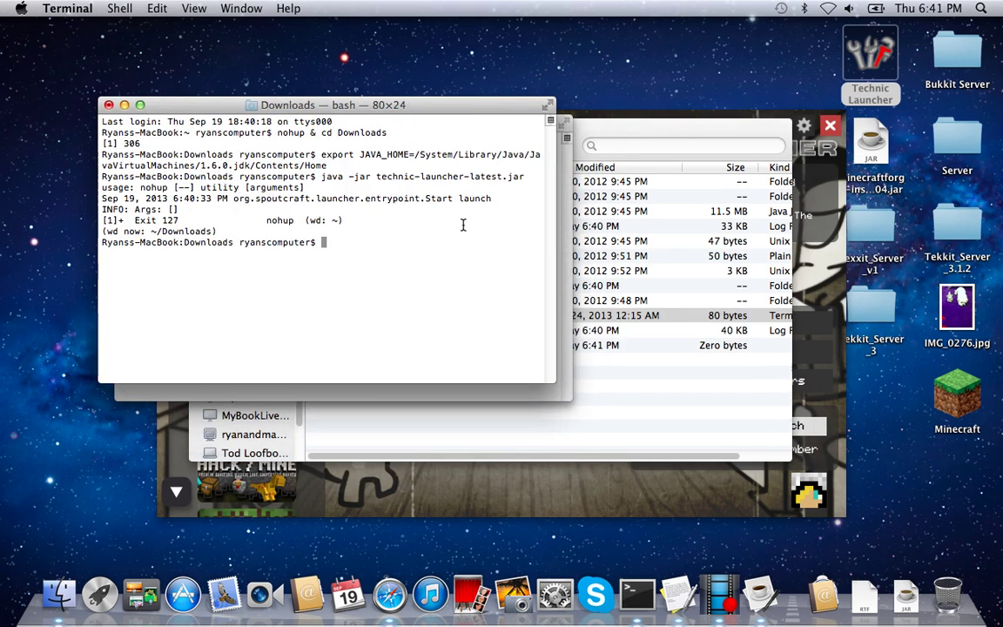
{"action": "left_click", "coordinate": [559, 188]}
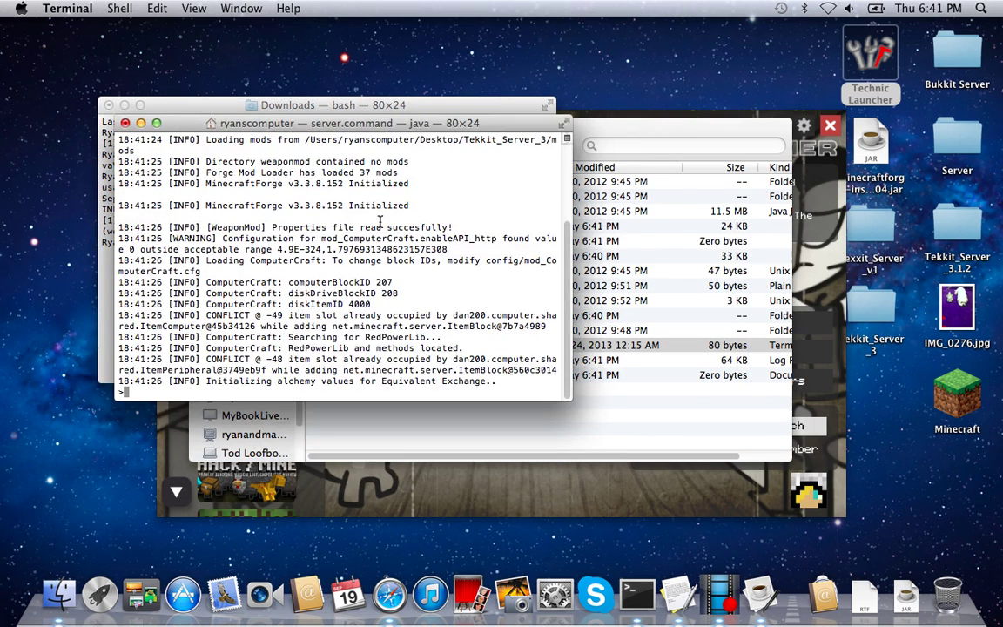
Step: Launch the Tekkit Classic modpack from the Technic Launcher while the server loads
{"action": "left_click_drag", "start_coordinate": [387, 123], "coordinate": [359, 117]}
{"action": "left_click", "coordinate": [605, 414]}
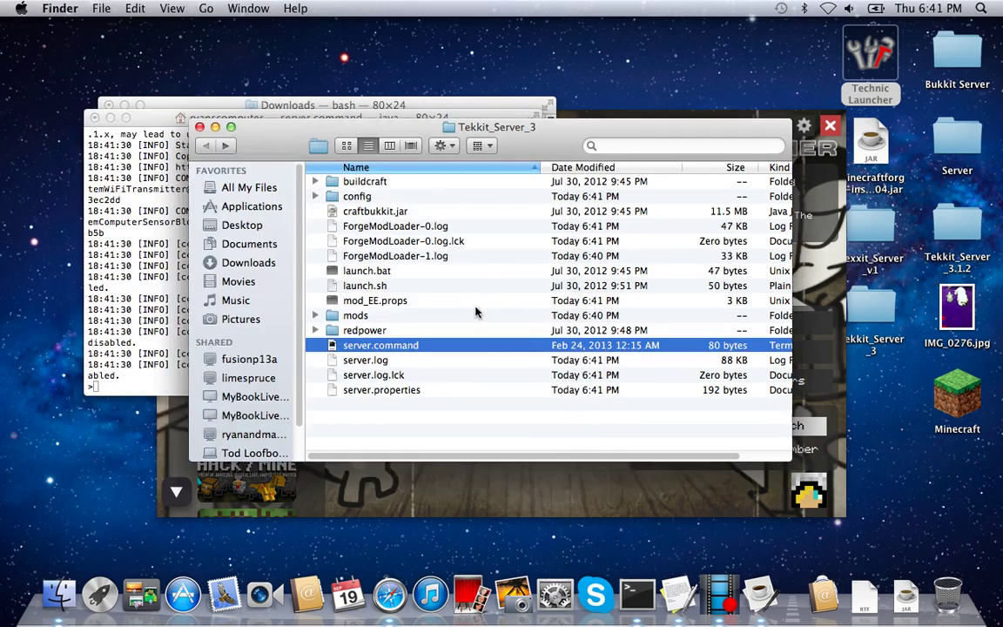
{"action": "left_click", "coordinate": [216, 289]}
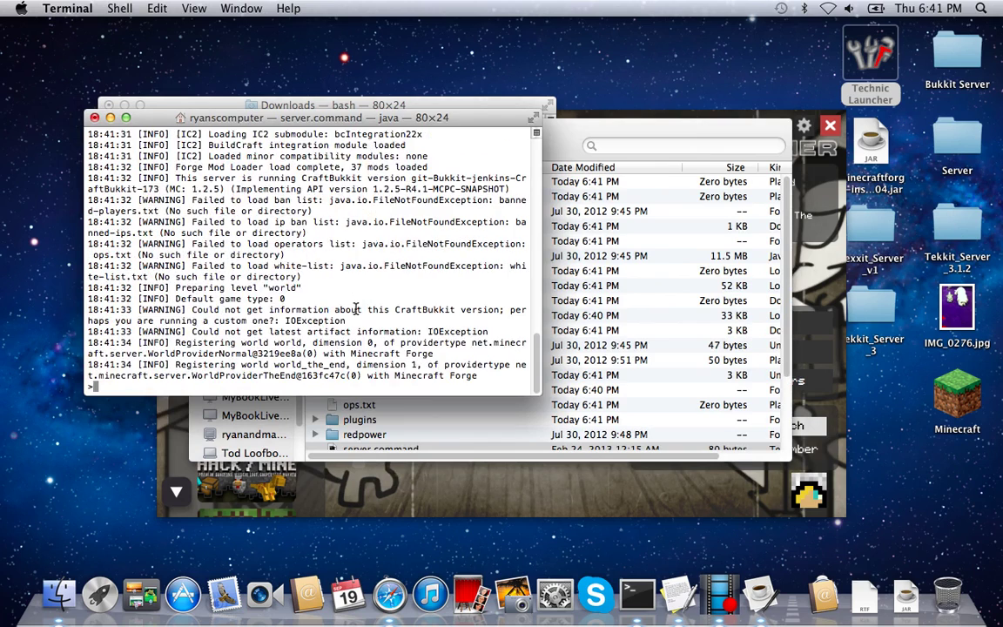
{"action": "left_click", "coordinate": [781, 424]}
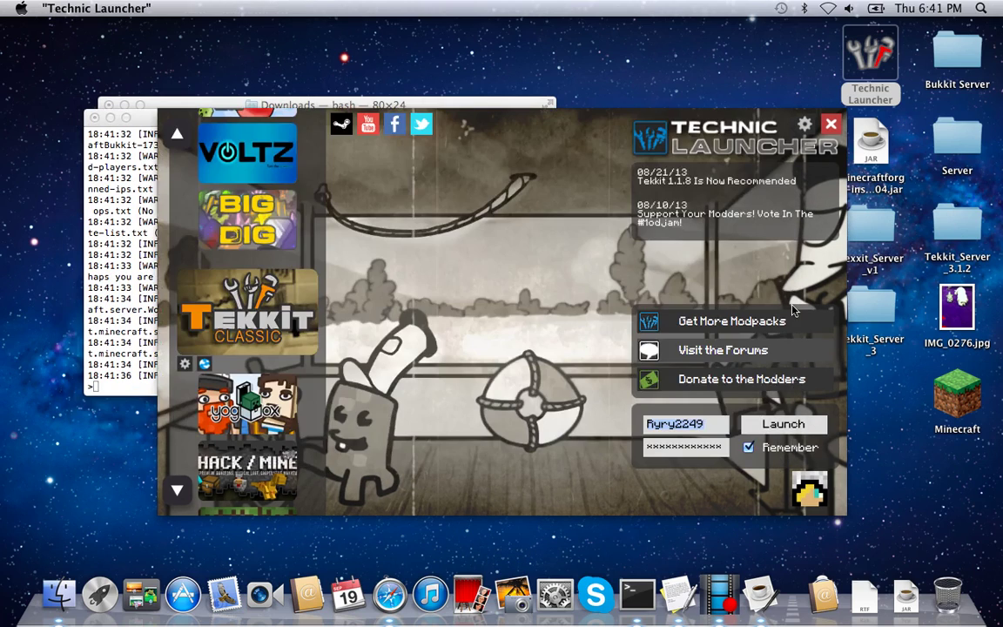
{"action": "left_click", "coordinate": [133, 289]}
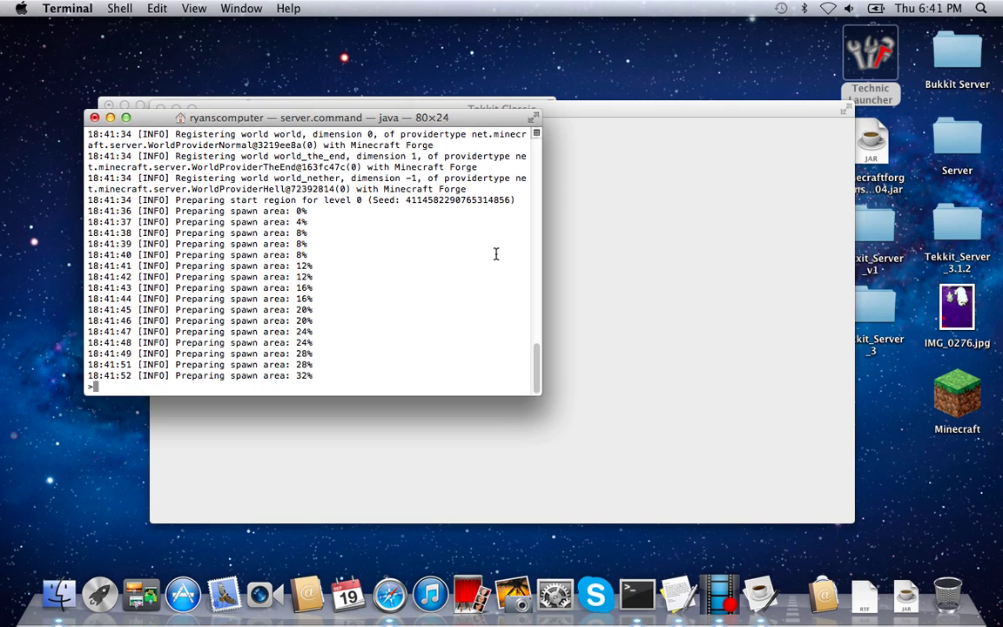
Step: Type an op command for the player's username in the server console, then erase it
{"action": "type", "text": "op r"}
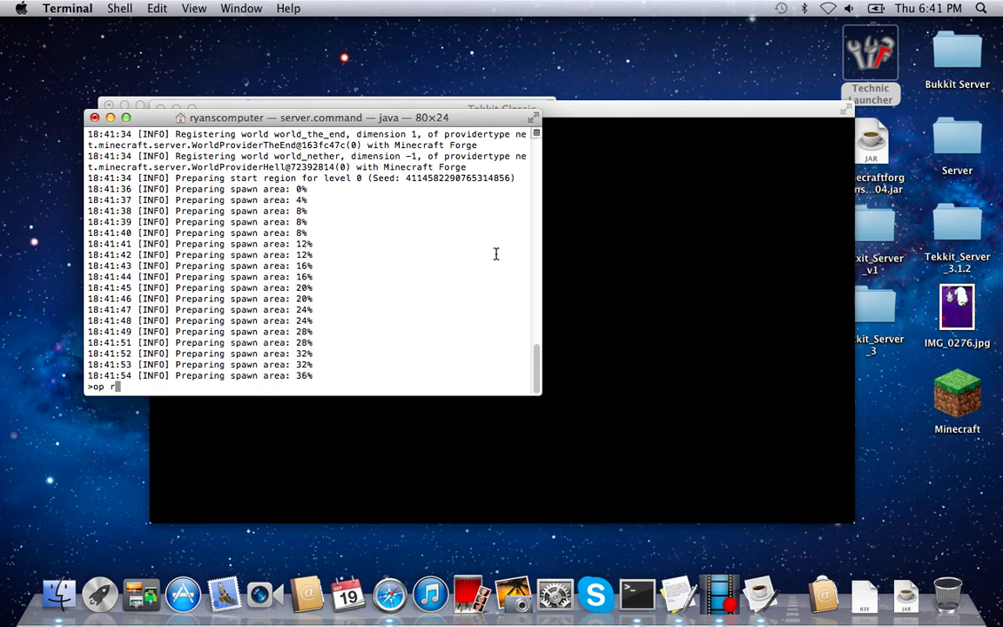
{"action": "type", "text": "yry2249"}
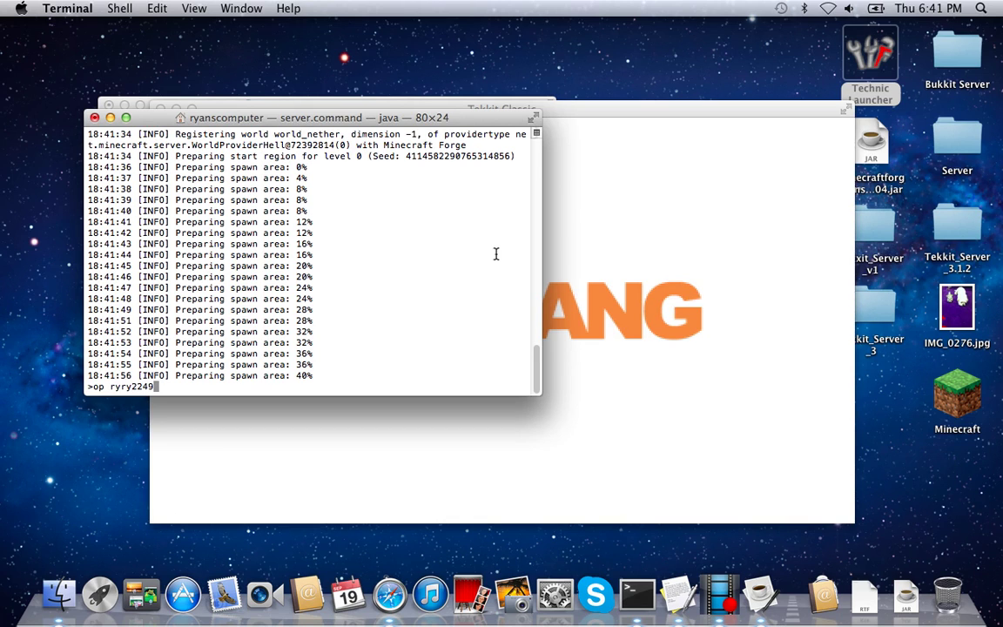
{"action": "key", "text": "BackSpace"}
{"action": "key", "text": "BackSpace"}
{"action": "key", "text": "BackSpace"}
{"action": "key", "text": "BackSpace"}
{"action": "key", "text": "BackSpace"}
{"action": "key", "text": "BackSpace"}
{"action": "key", "text": "BackSpace"}
{"action": "key", "text": "BackSpace"}
{"action": "key", "text": "BackSpace"}
{"action": "key", "text": "BackSpace"}
{"action": "key", "text": "BackSpace"}
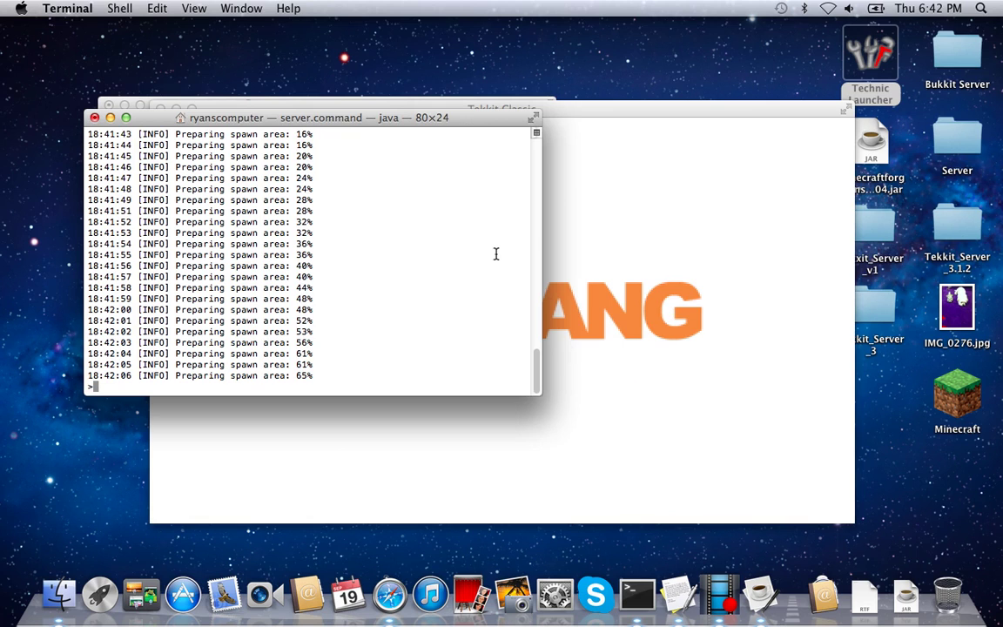
{"action": "left_click", "coordinate": [217, 101]}
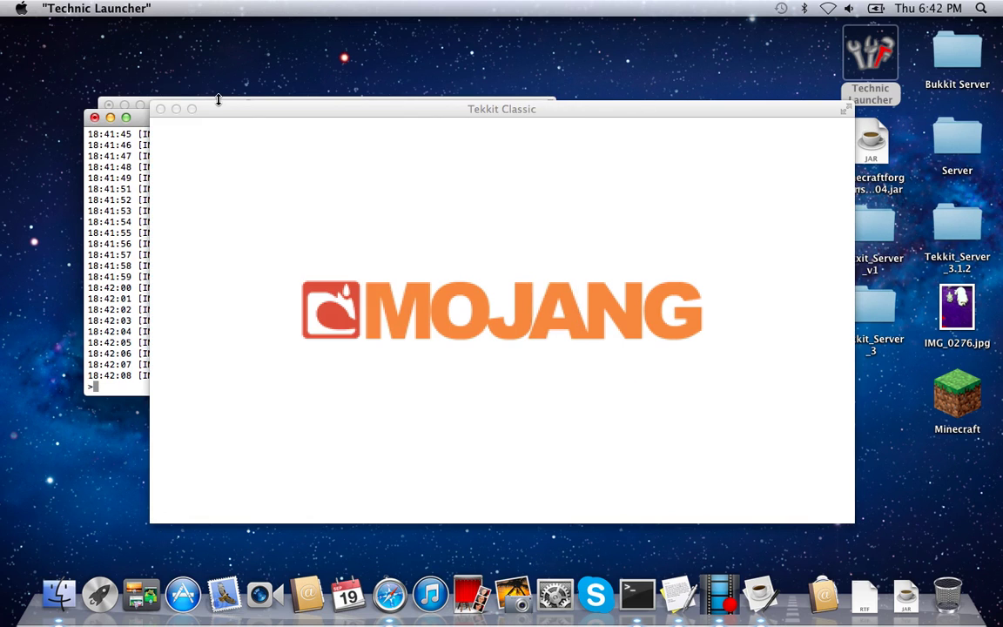
{"action": "left_click", "coordinate": [227, 101]}
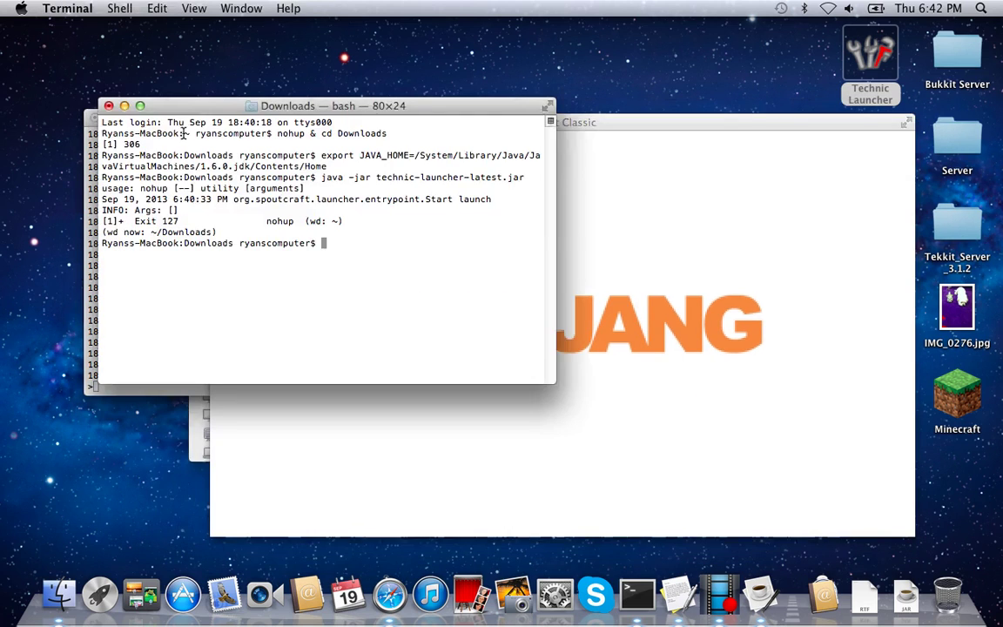
{"action": "left_click", "coordinate": [87, 148]}
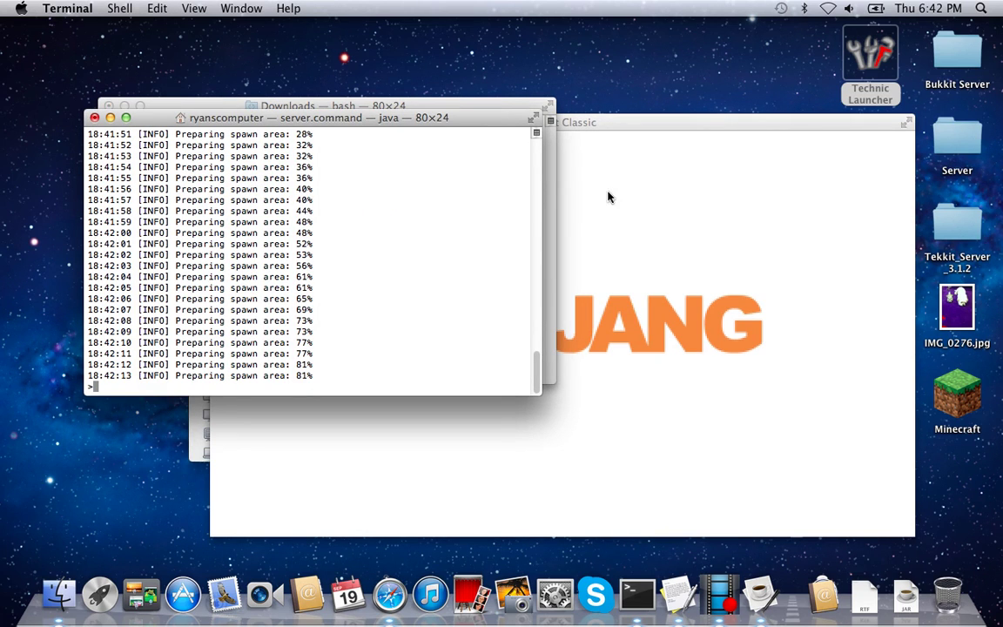
Step: Minimize Tekkit Classic and the Downloads shell, and close the Tekkit_Server_3 folder window
{"action": "left_click", "coordinate": [651, 174]}
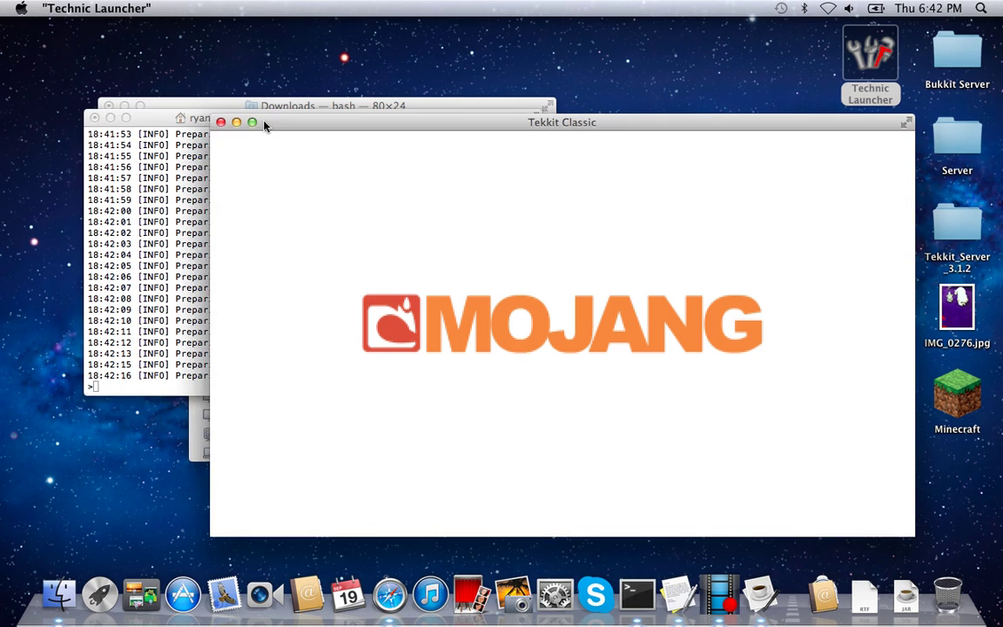
{"action": "left_click", "coordinate": [236, 122]}
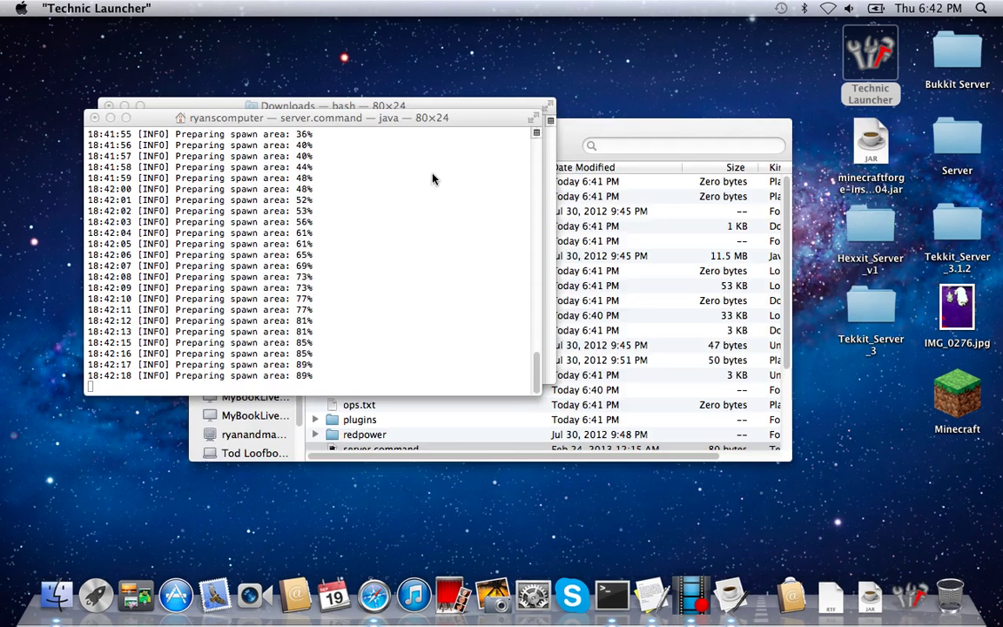
{"action": "left_click", "coordinate": [649, 228]}
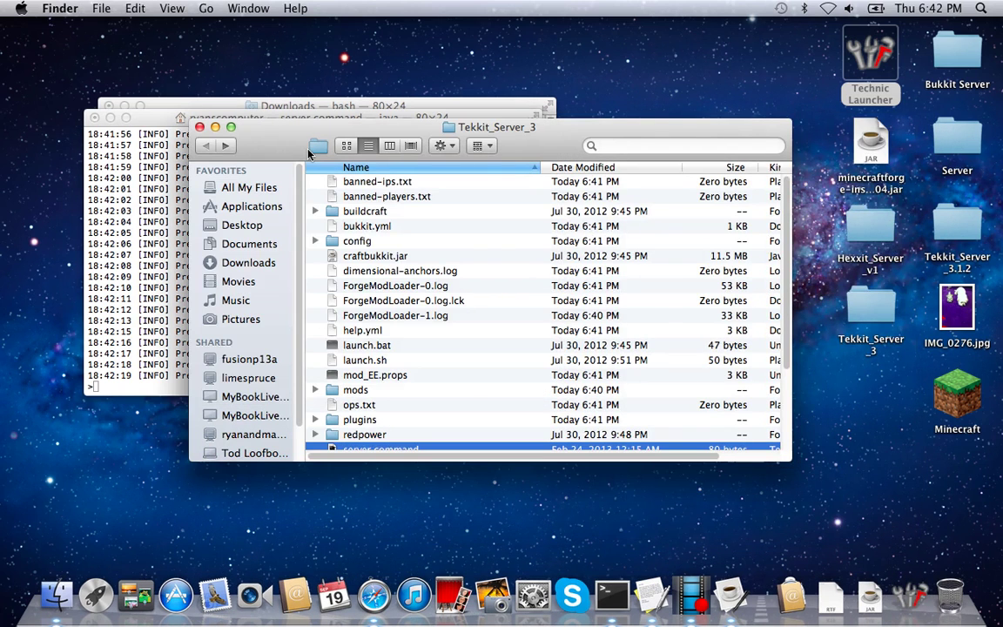
{"action": "key", "text": "super+w"}
{"action": "left_click", "coordinate": [252, 107]}
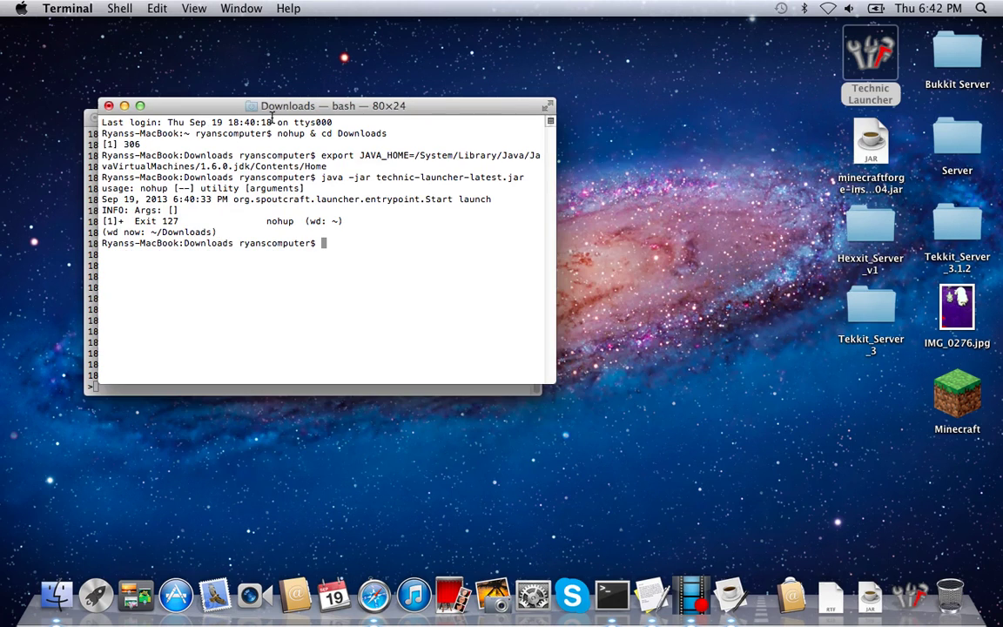
{"action": "left_click", "coordinate": [124, 105]}
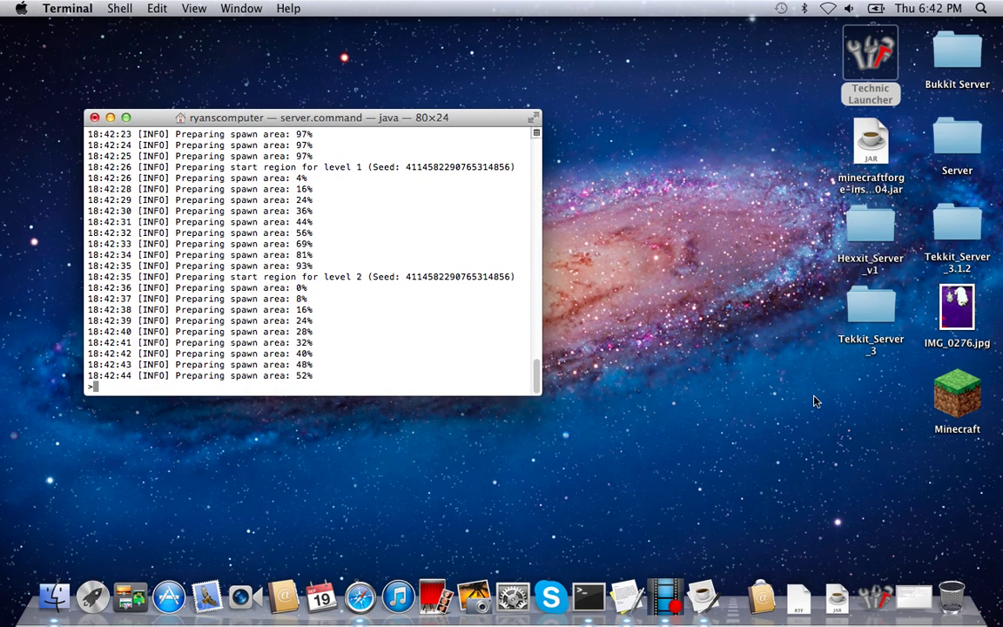
{"action": "left_click", "coordinate": [710, 379]}
{"action": "left_click", "coordinate": [499, 354]}
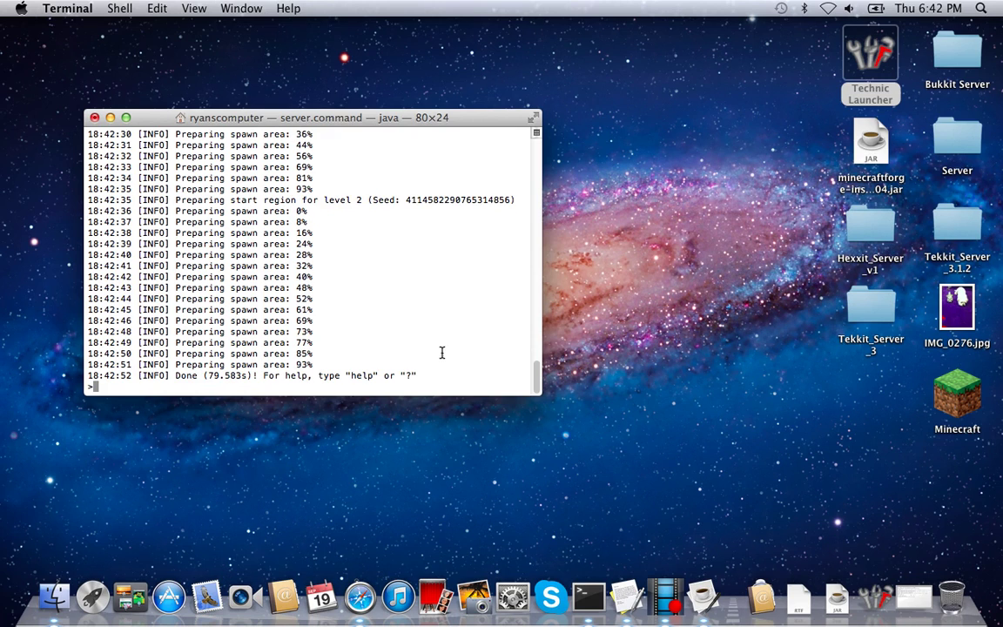
Step: Enter stop in the Tekkit server console to save chunks and shut it down, keeping the window open
{"action": "left_click", "coordinate": [161, 286]}
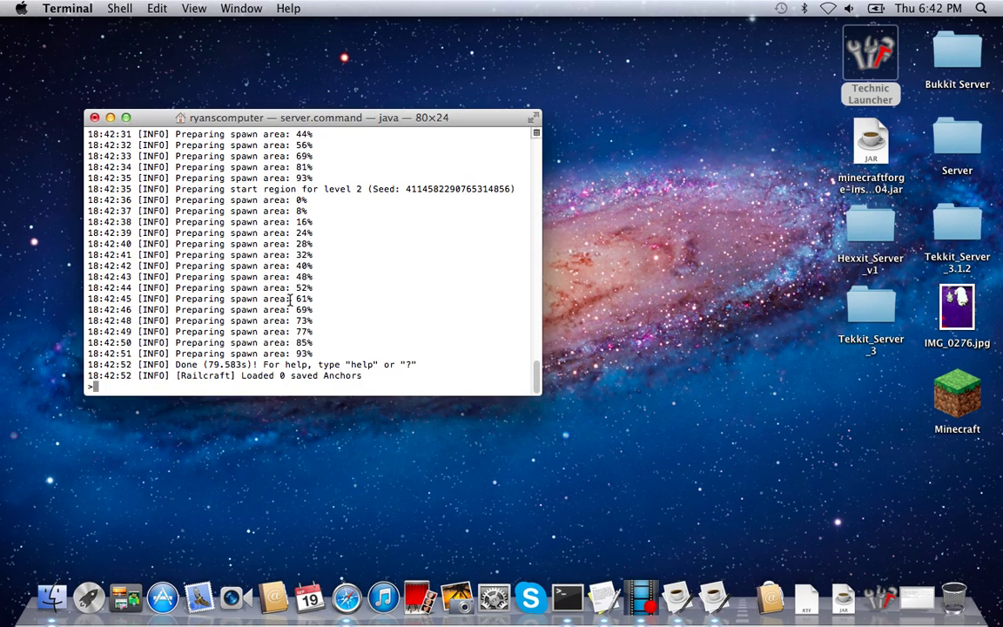
{"action": "type", "text": "stop"}
{"action": "key", "text": "Return"}
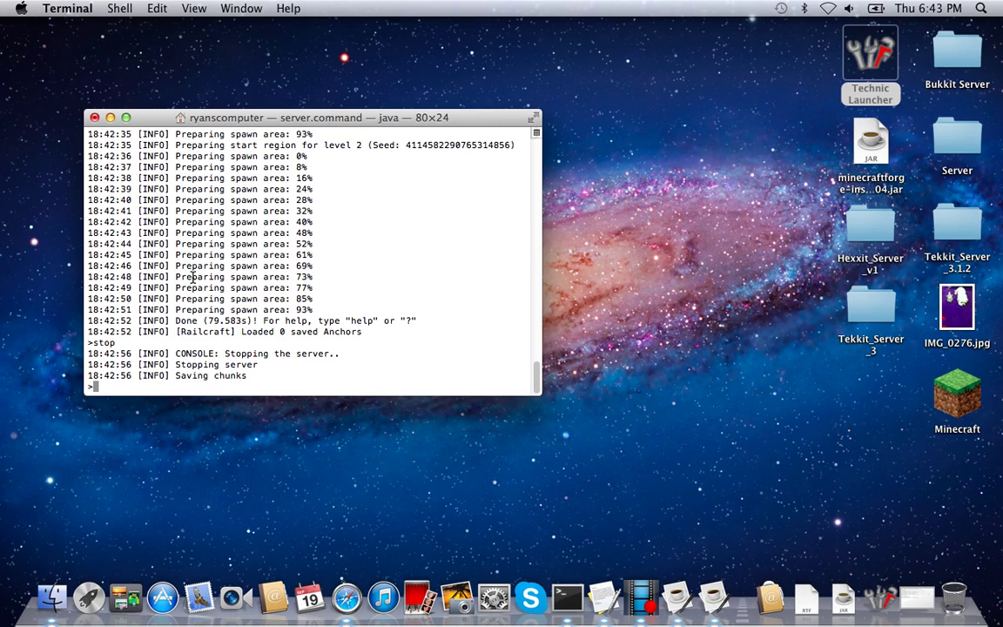
{"action": "left_click", "coordinate": [96, 119]}
{"action": "left_click", "coordinate": [344, 204]}
{"action": "left_click_drag", "start_coordinate": [265, 116], "coordinate": [336, 99]}
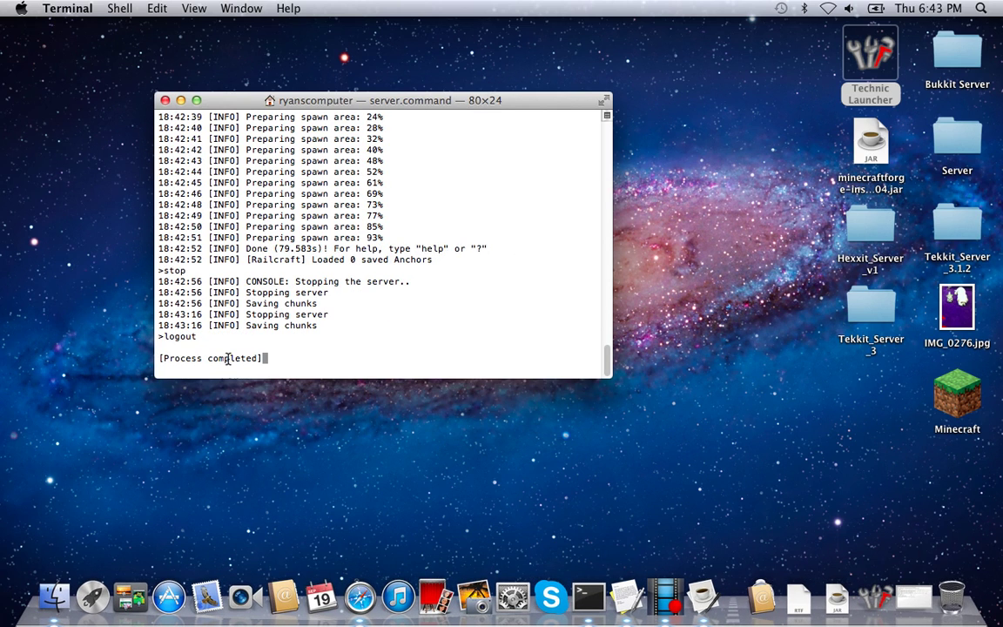
Step: Close the finished console window and open the Tekkit_Server_3 folder
{"action": "left_click", "coordinate": [165, 100]}
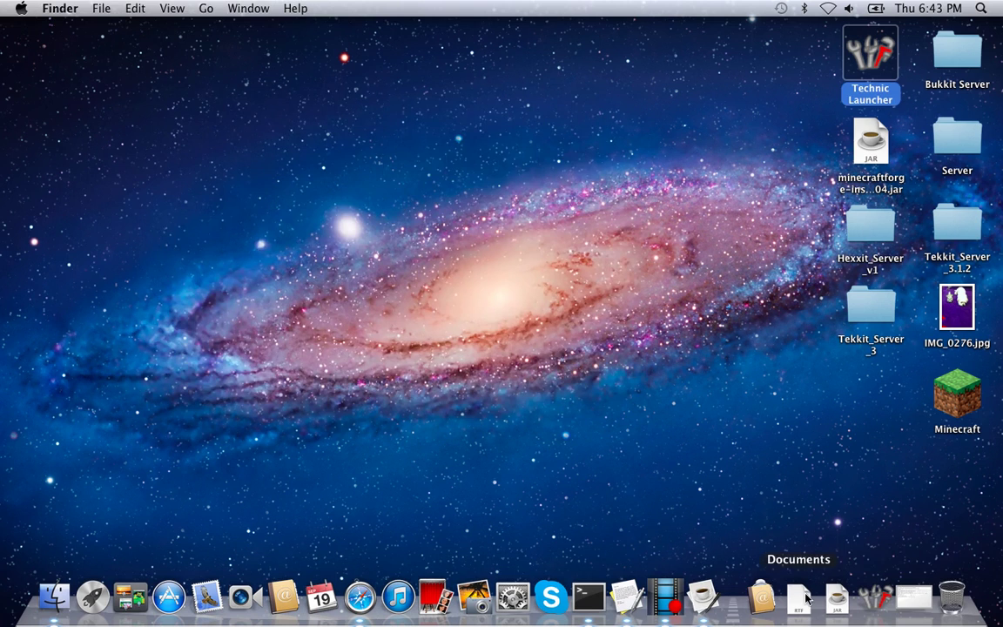
{"action": "double_click", "coordinate": [871, 304]}
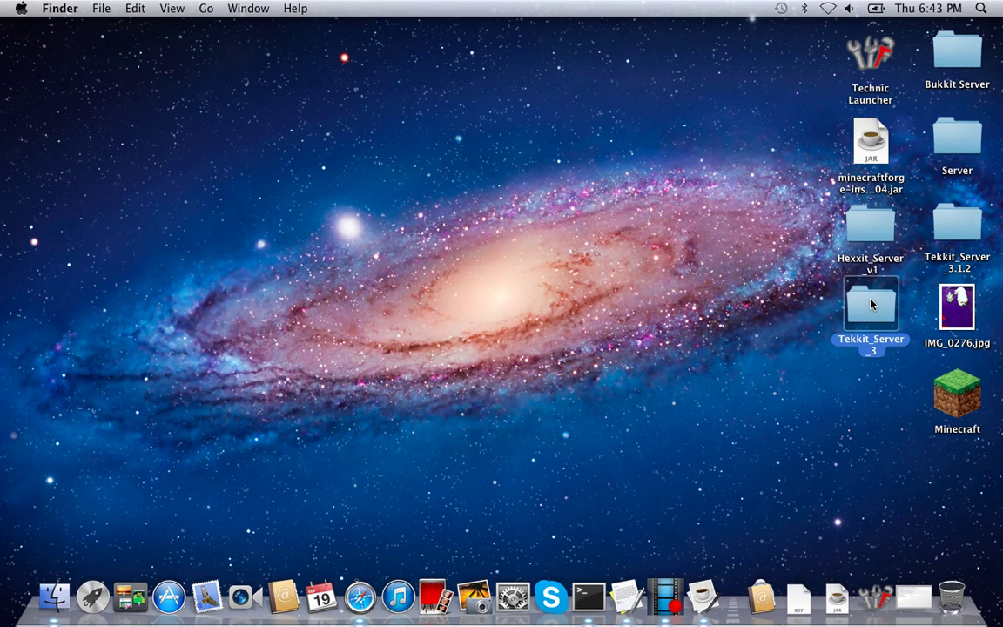
{"action": "scroll", "coordinate": [398, 349], "scroll_direction": "down", "scroll_amount": 2}
{"action": "scroll", "coordinate": [398, 363], "scroll_direction": "down", "scroll_amount": 2}
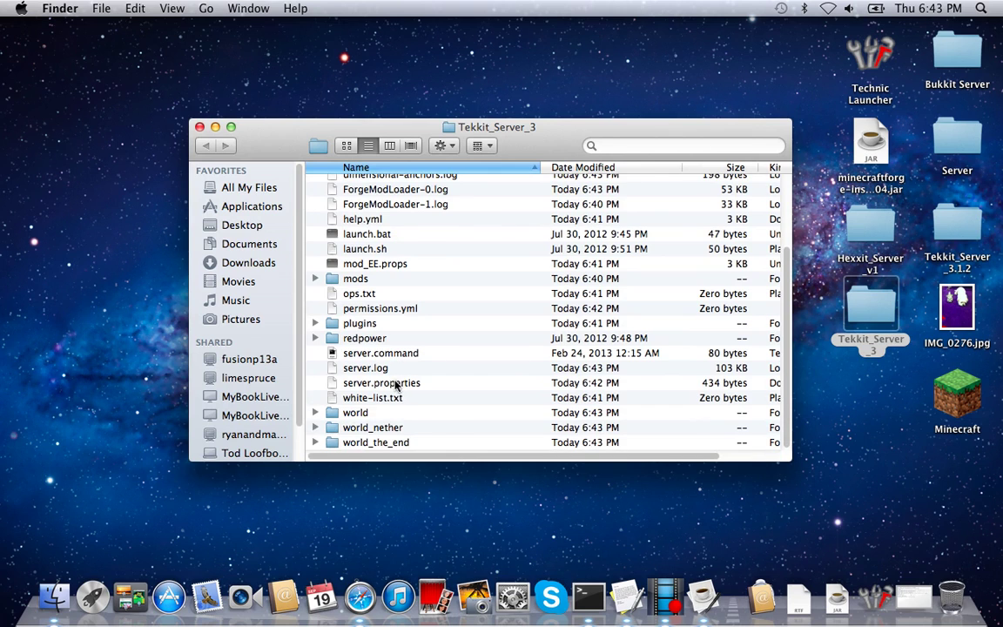
Step: Open server.properties with TextEdit, set to always open with it
{"action": "right_click", "coordinate": [398, 383]}
{"action": "mouse_move", "coordinate": [461, 312]}
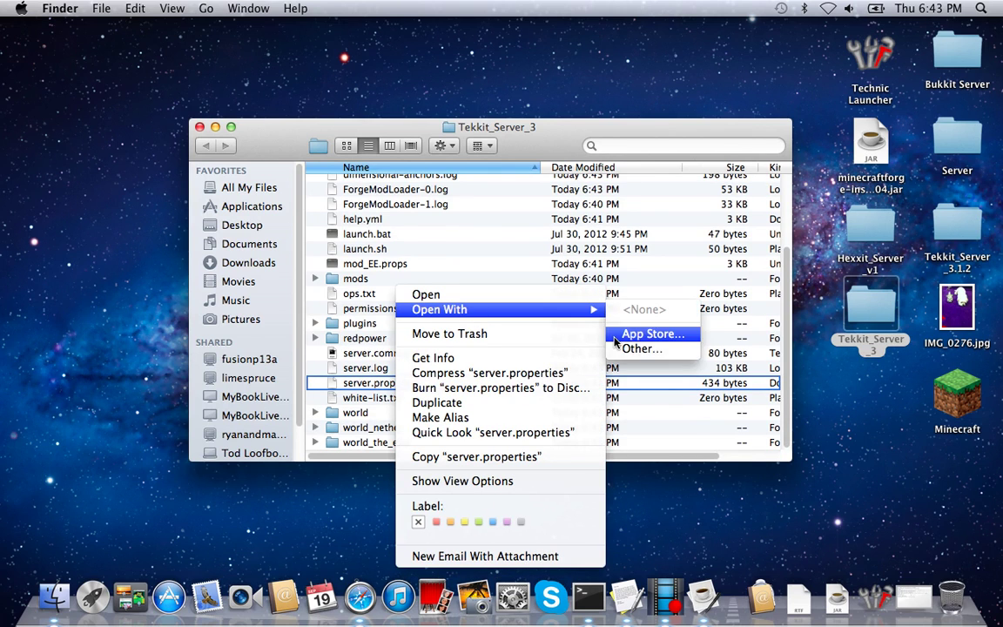
{"action": "left_click", "coordinate": [634, 348]}
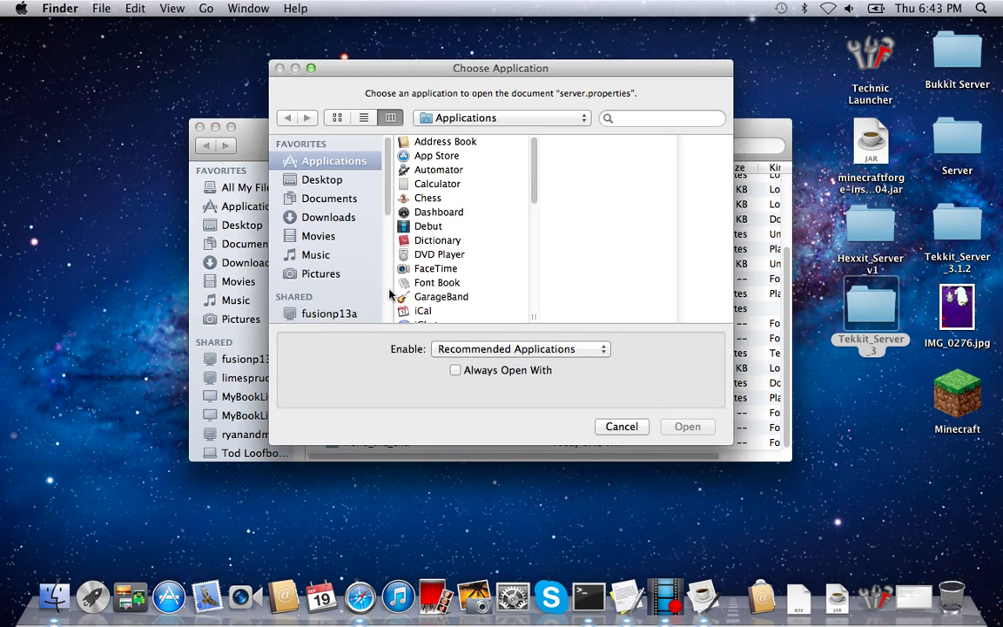
{"action": "scroll", "coordinate": [459, 274], "scroll_direction": "down", "scroll_amount": 3}
{"action": "scroll", "coordinate": [454, 279], "scroll_direction": "down", "scroll_amount": 5}
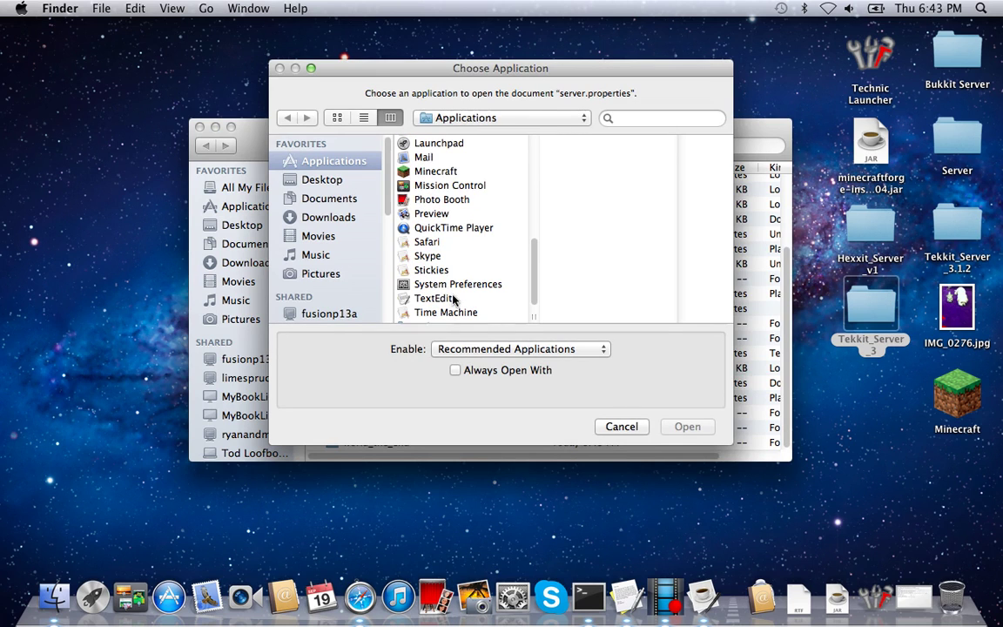
{"action": "left_click", "coordinate": [436, 298]}
{"action": "left_click", "coordinate": [455, 370]}
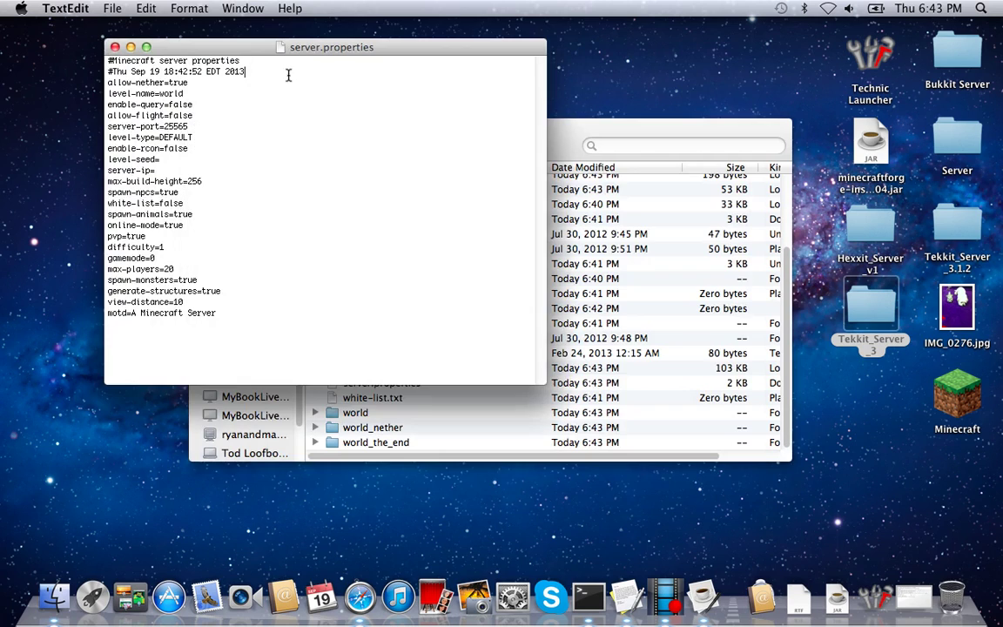
Step: Change server-port from 25565 to 25578, close server.properties, and return to the Tekkit_Server_3 folder
{"action": "left_click", "coordinate": [246, 132]}
{"action": "key", "text": "BackSpace"}
{"action": "key", "text": "BackSpace"}
{"action": "type", "text": "78"}
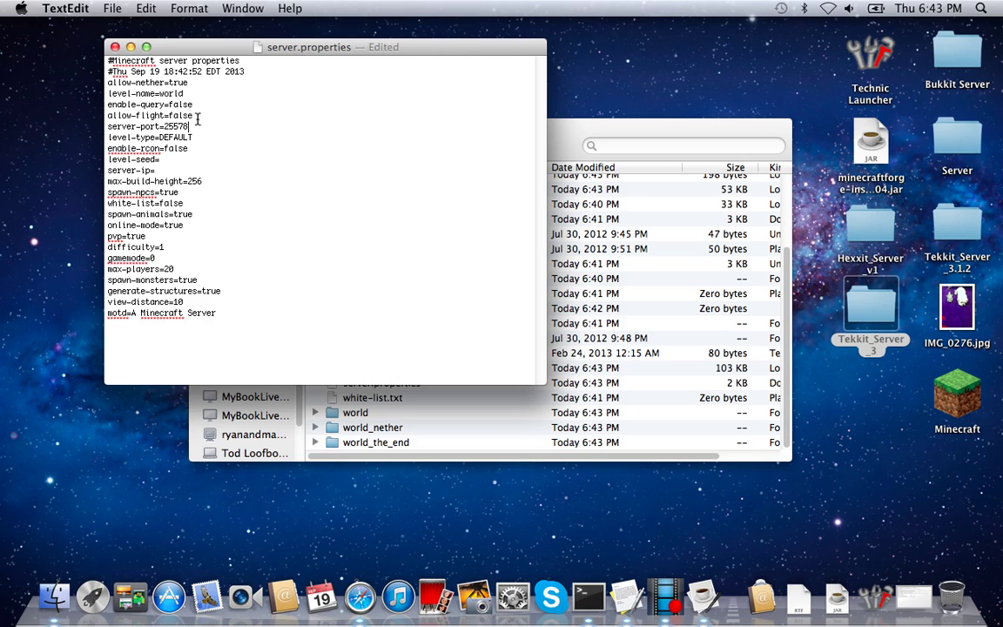
{"action": "left_click", "coordinate": [114, 47]}
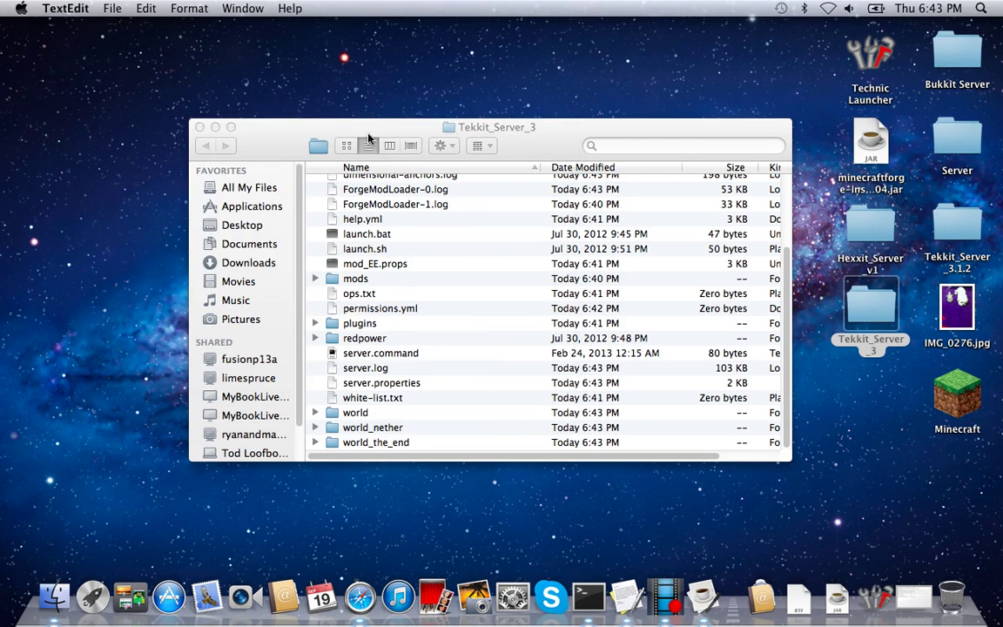
{"action": "left_click", "coordinate": [369, 139]}
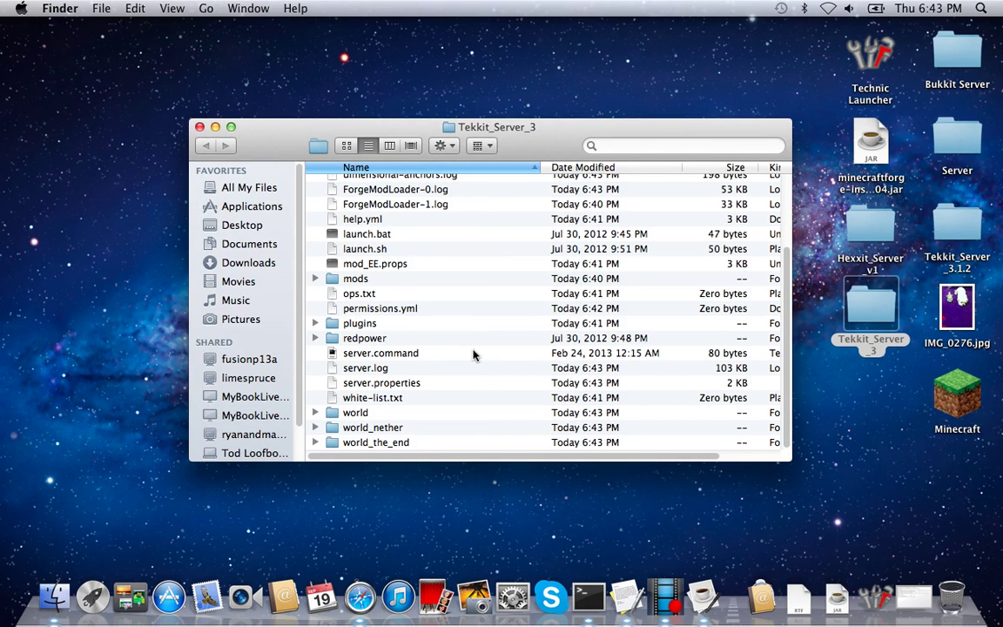
Step: Launch server.command to restart the server on port 25578, close the folder, and restore Tekkit Classic
{"action": "double_click", "coordinate": [420, 355]}
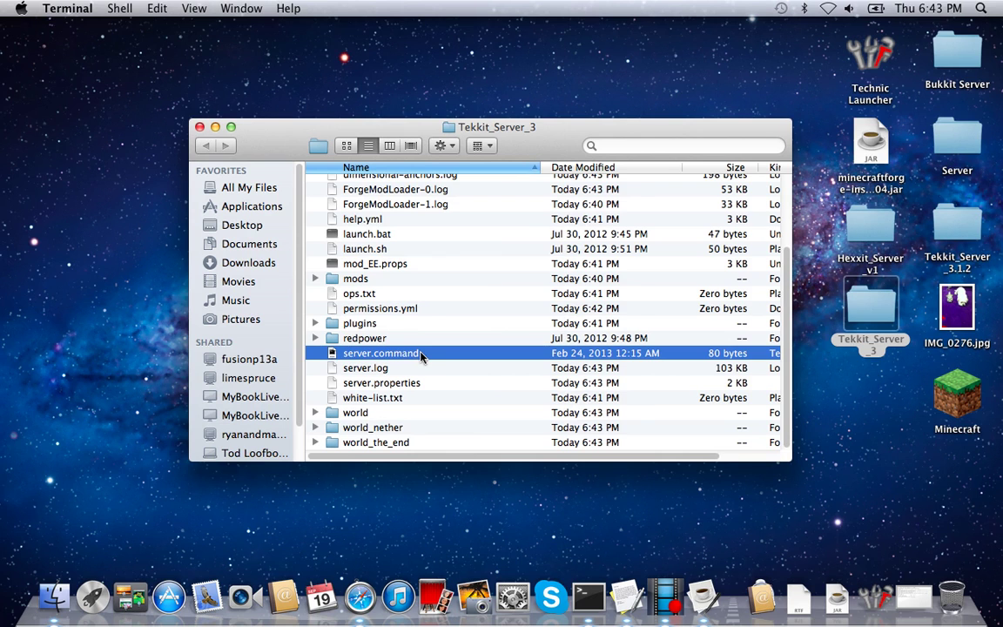
{"action": "left_click_drag", "start_coordinate": [271, 133], "coordinate": [270, 135]}
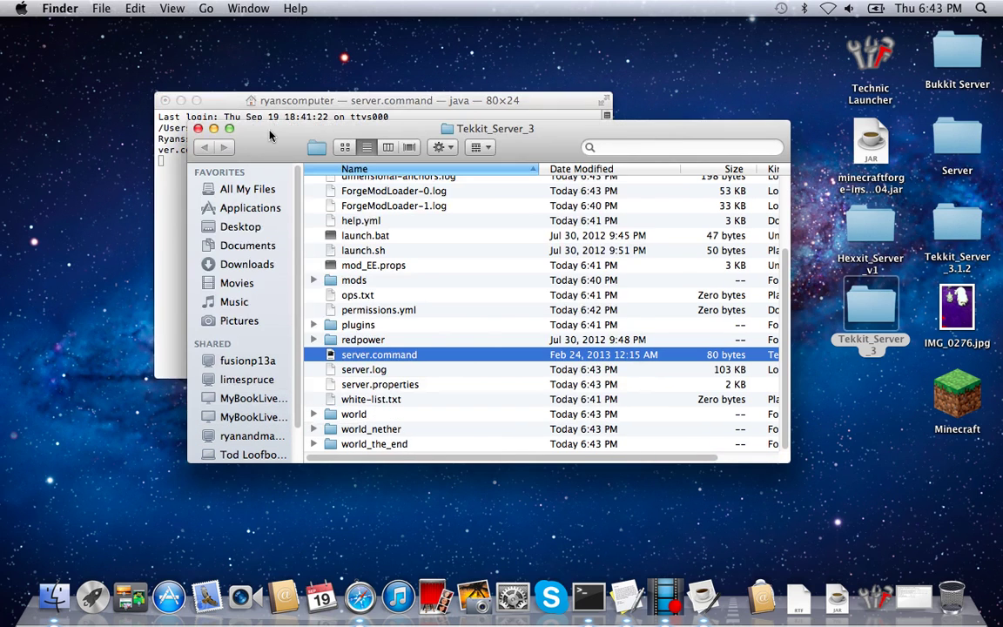
{"action": "left_click", "coordinate": [197, 128]}
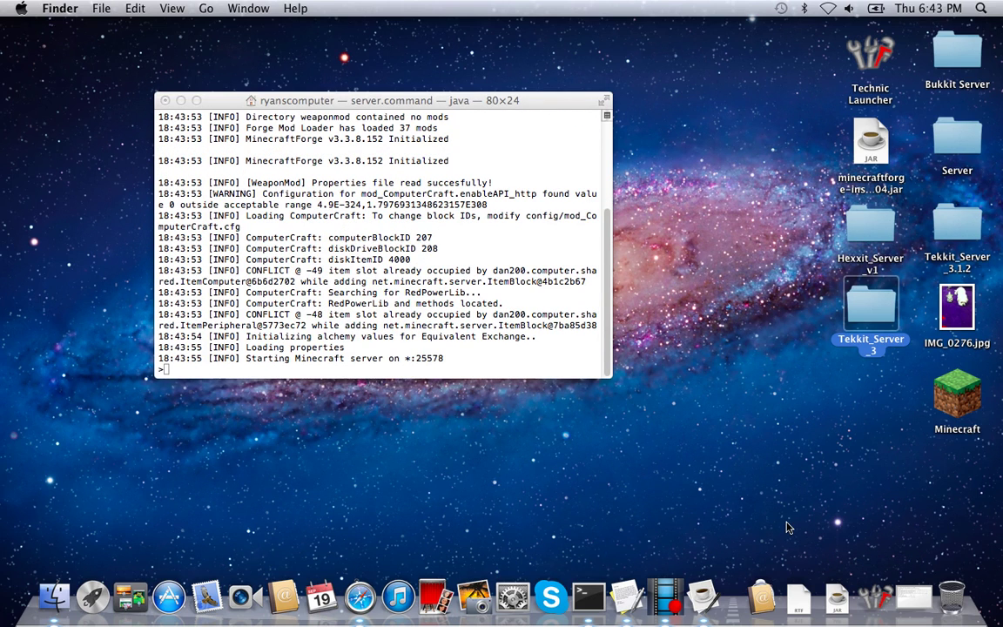
{"action": "left_click", "coordinate": [864, 599]}
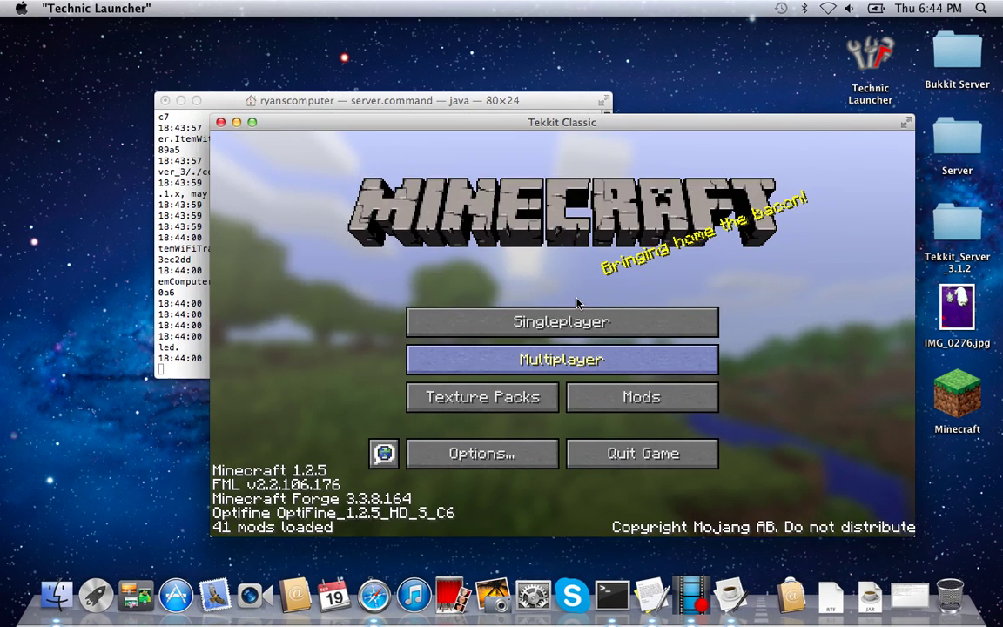
Step: Back out of the multiplayer list and check the server console's startup progress
{"action": "left_click", "coordinate": [565, 359]}
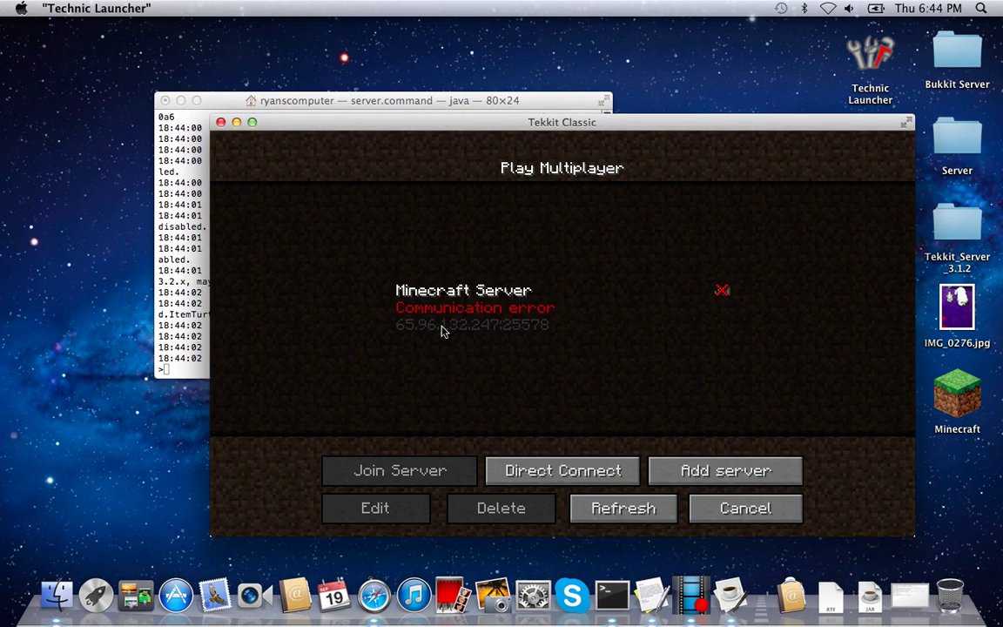
{"action": "left_click", "coordinate": [514, 327]}
{"action": "left_click", "coordinate": [794, 517]}
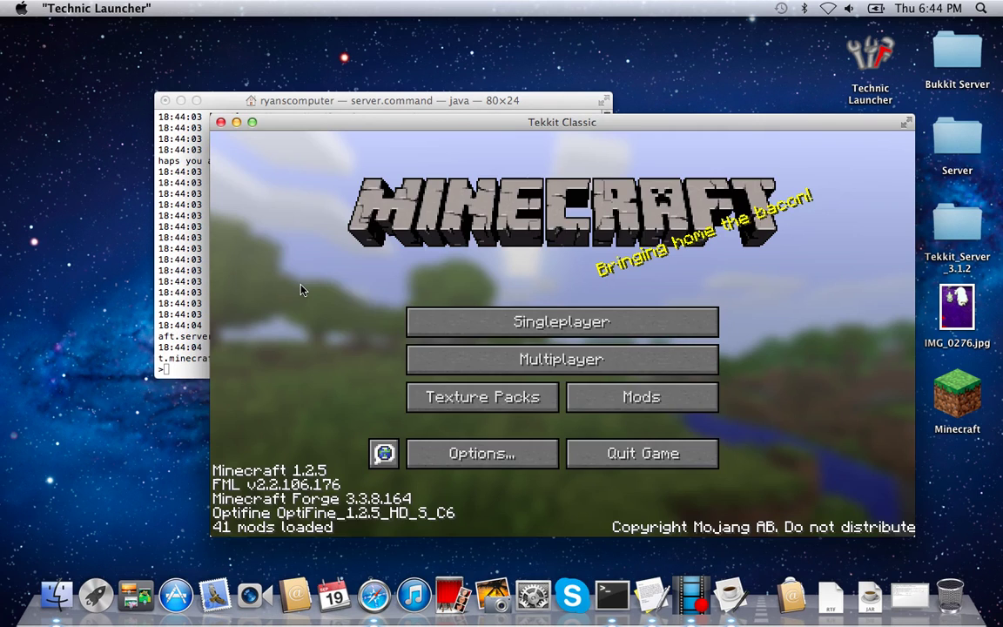
{"action": "left_click", "coordinate": [194, 267]}
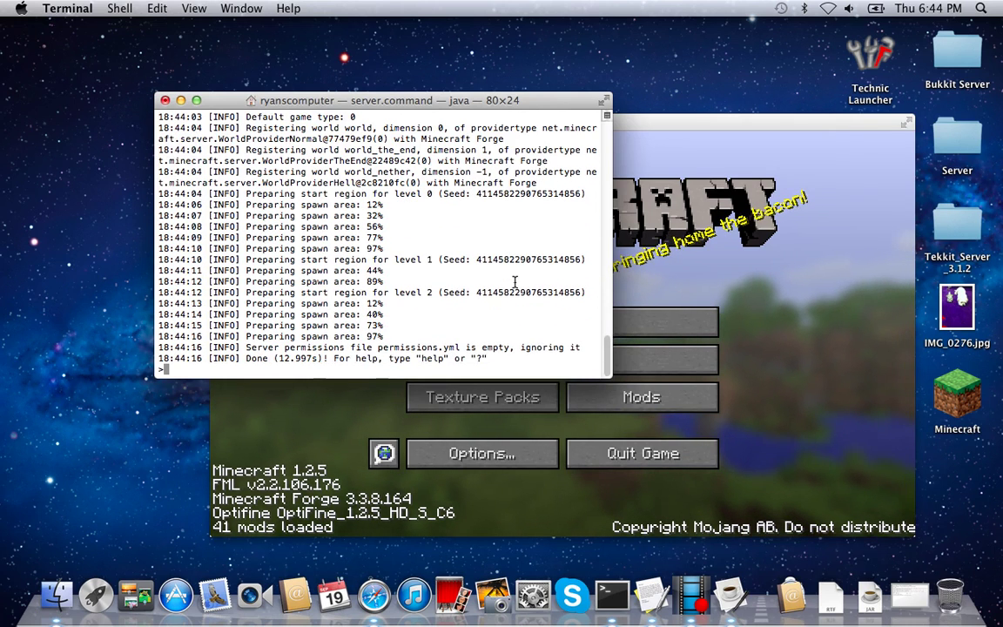
Step: Return to Tekkit Classic and join the Minecraft Server entry from the multiplayer list
{"action": "left_click", "coordinate": [671, 279]}
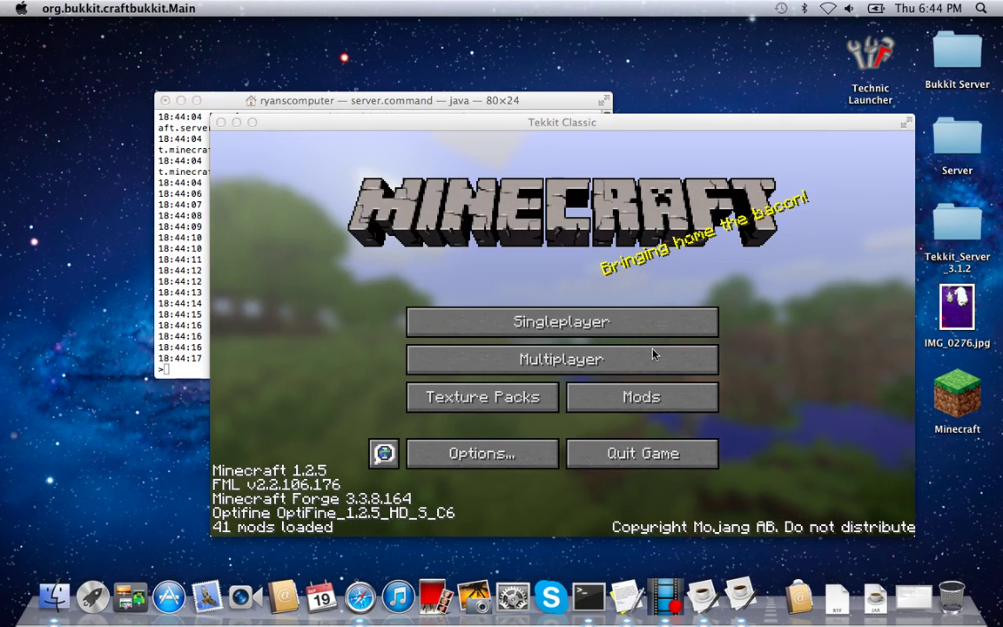
{"action": "left_click", "coordinate": [620, 362]}
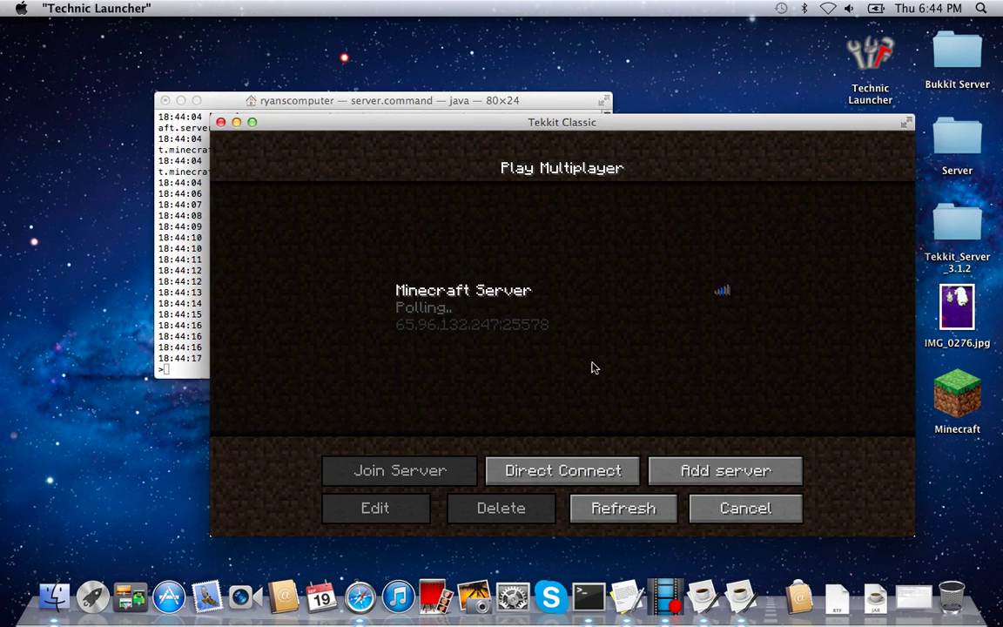
{"action": "left_click", "coordinate": [572, 326]}
{"action": "double_click", "coordinate": [573, 327]}
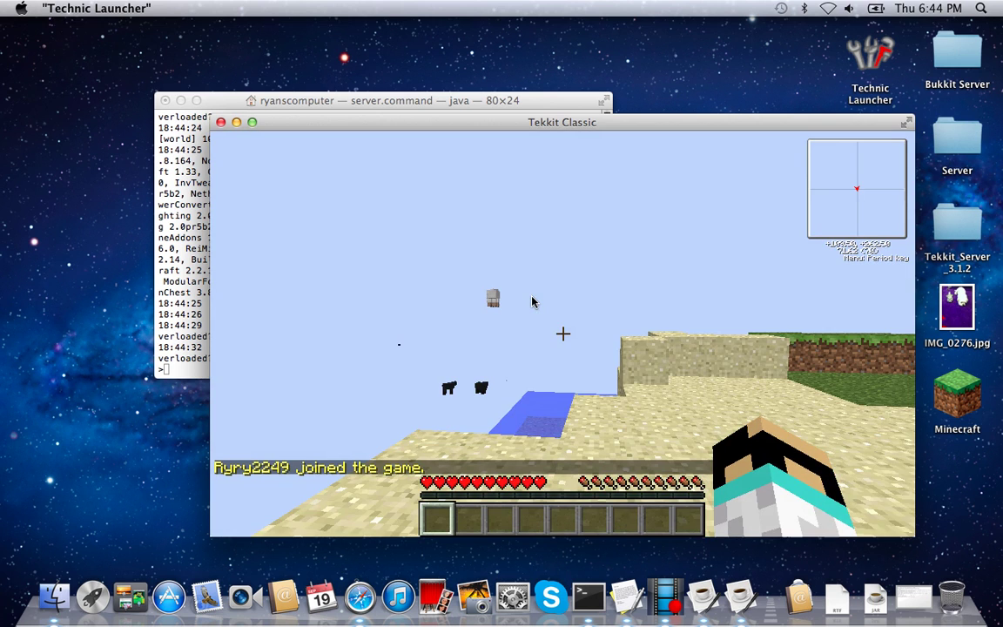
Step: Peek at video settings, walk toward the cacti, then pause and switch to the server console
{"action": "key", "text": "Escape"}
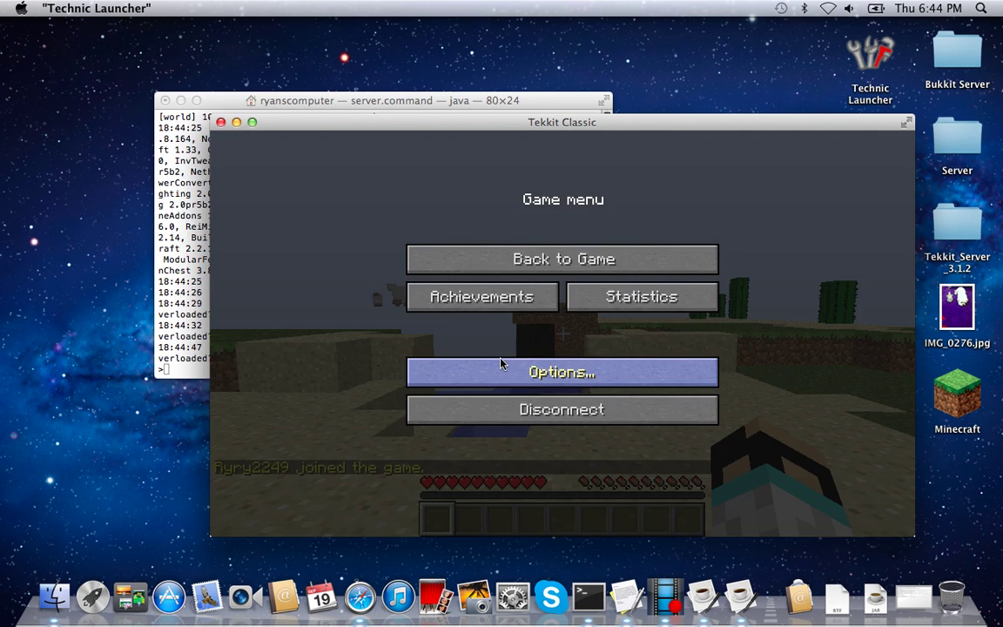
{"action": "left_click", "coordinate": [500, 364]}
{"action": "left_click", "coordinate": [500, 364]}
{"action": "key", "text": "Escape"}
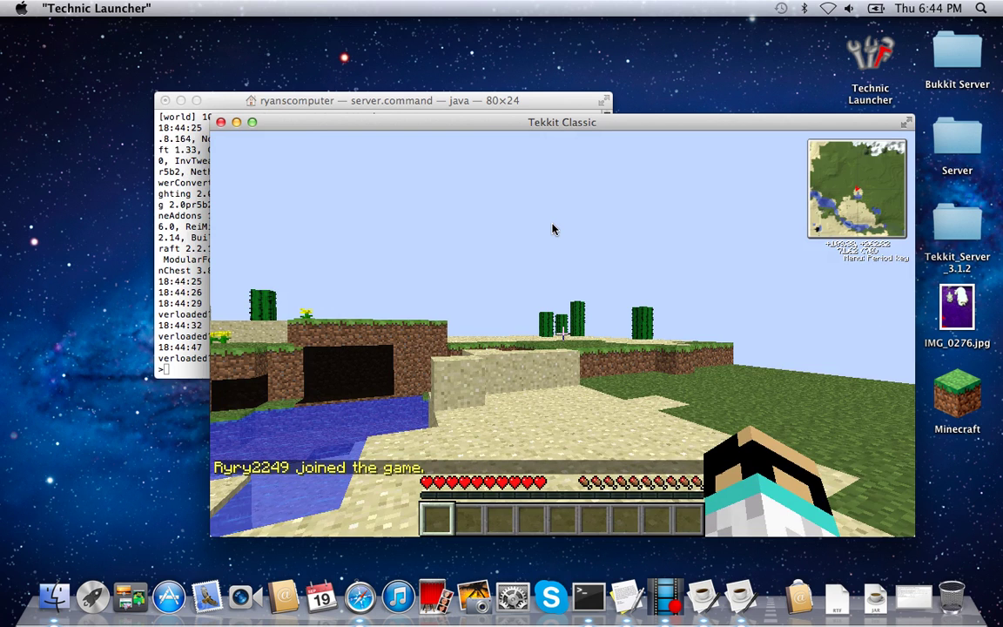
{"action": "key", "text": "w"}
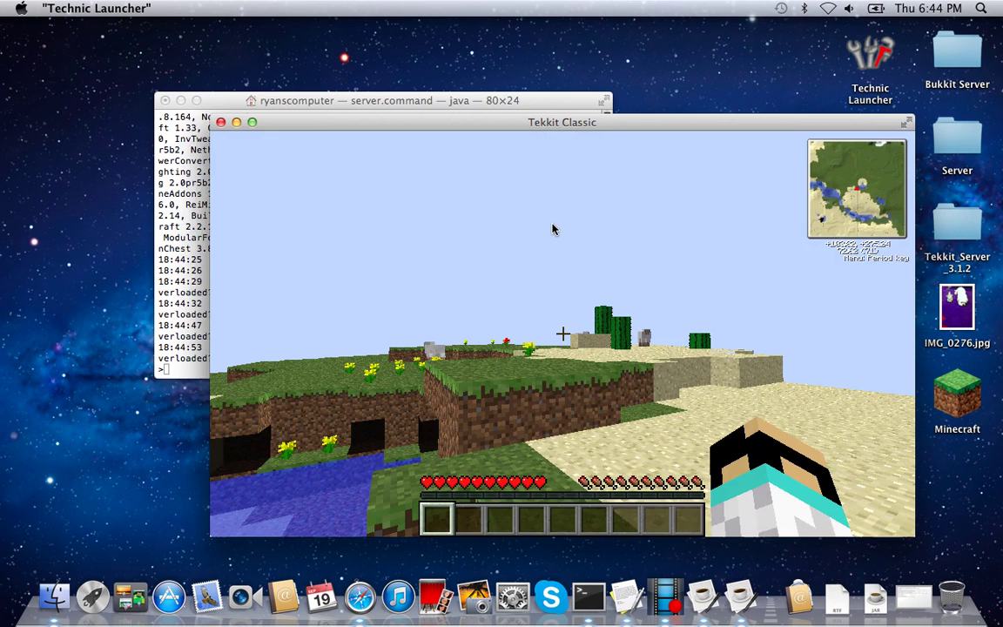
{"action": "key", "text": "Escape"}
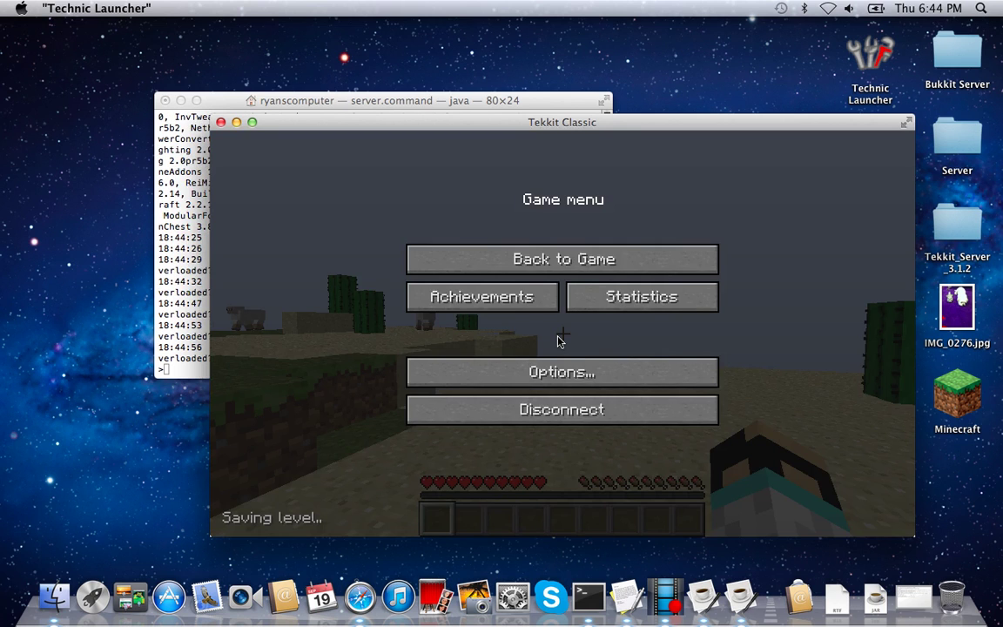
{"action": "key", "text": "super+Tab"}
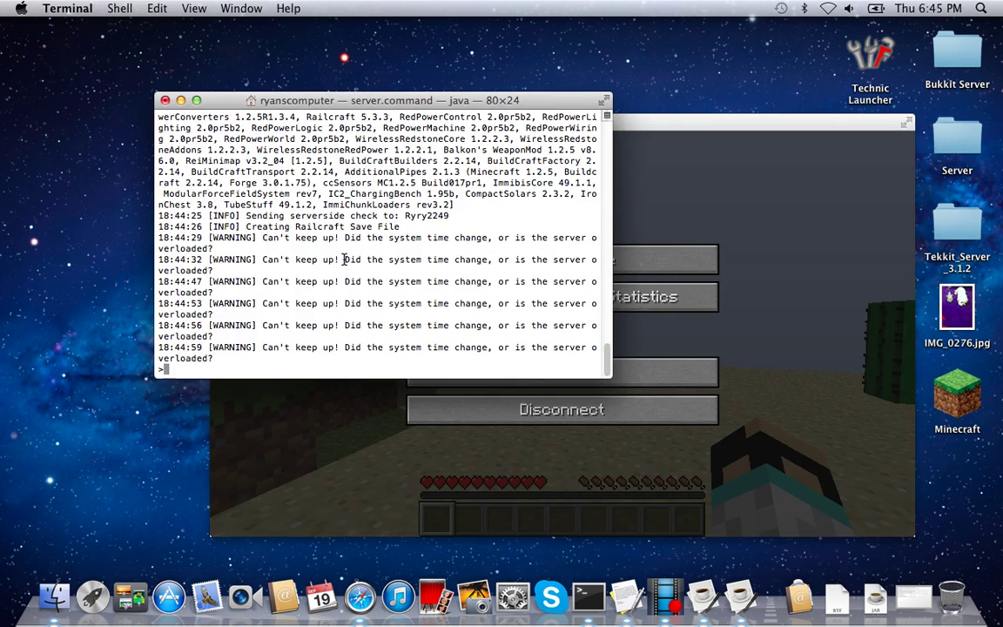
{"action": "scroll", "coordinate": [345, 258], "scroll_direction": "up", "scroll_amount": 2}
{"action": "left_click_drag", "start_coordinate": [449, 258], "coordinate": [280, 259]}
{"action": "scroll", "coordinate": [287, 253], "scroll_direction": "up", "scroll_amount": 5}
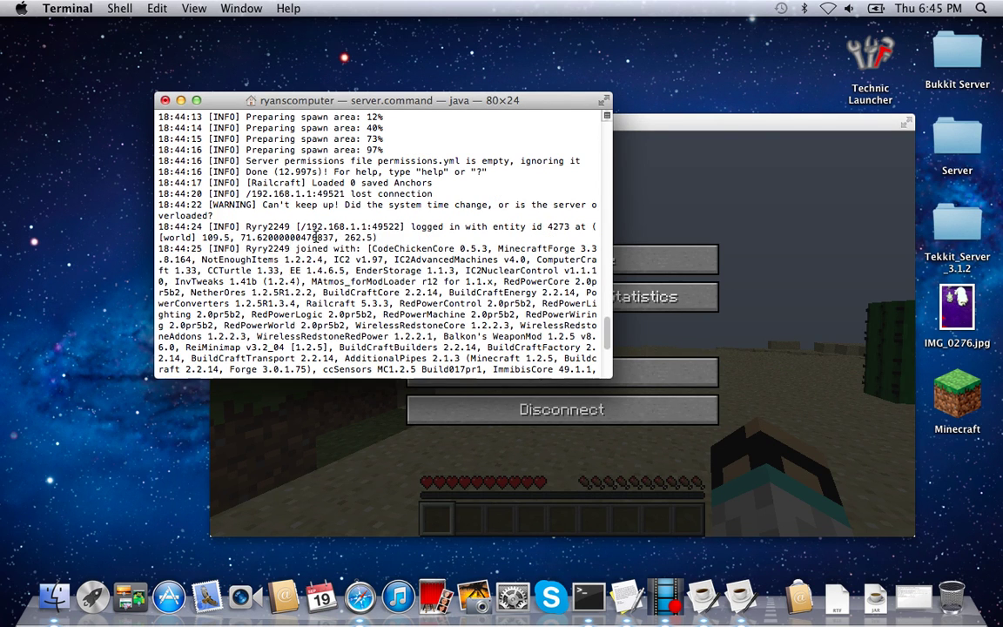
{"action": "left_click_drag", "start_coordinate": [425, 226], "coordinate": [597, 228]}
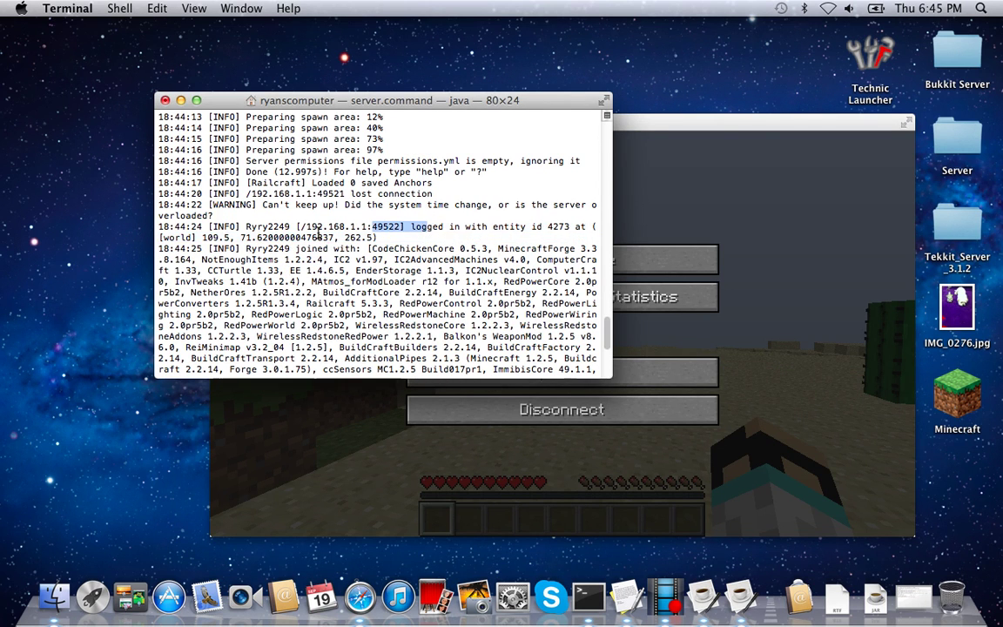
{"action": "scroll", "coordinate": [348, 235], "scroll_direction": "down", "scroll_amount": 10}
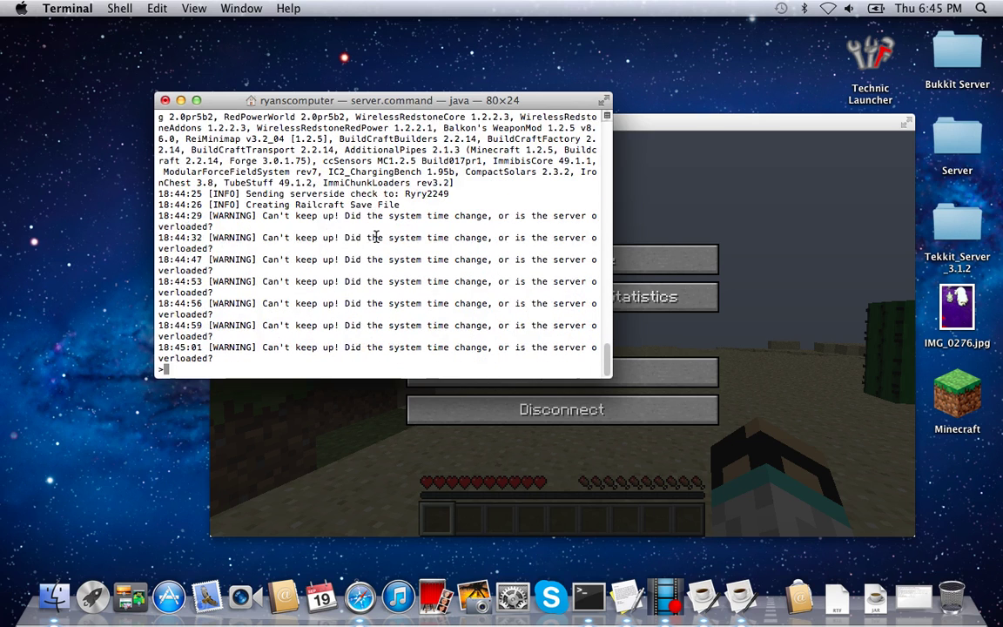
{"action": "left_click", "coordinate": [361, 405]}
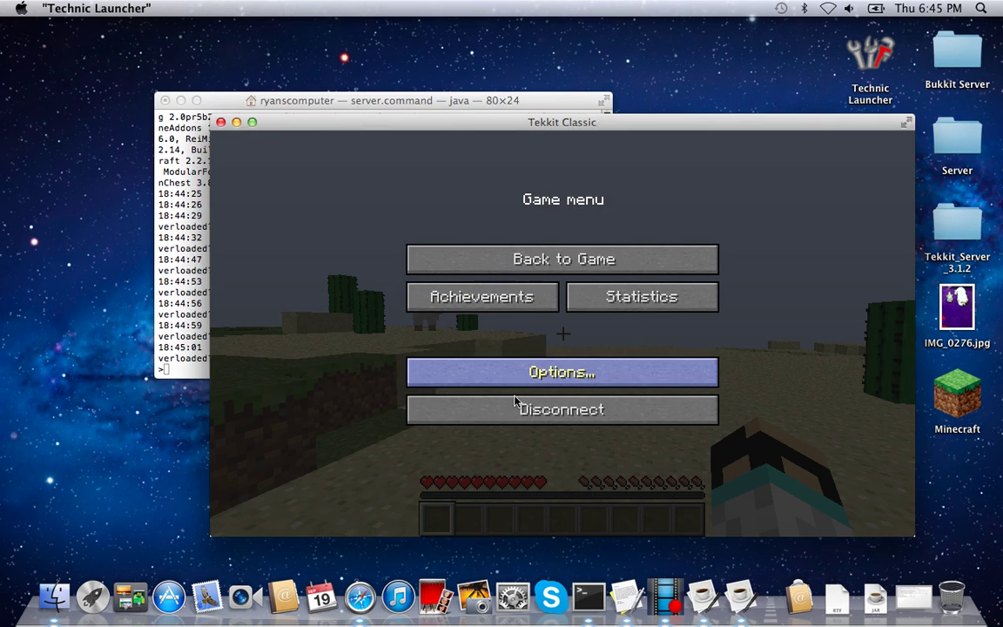
Step: Resume the game and walk past the sheep toward the sand hill and water
{"action": "left_click", "coordinate": [530, 264]}
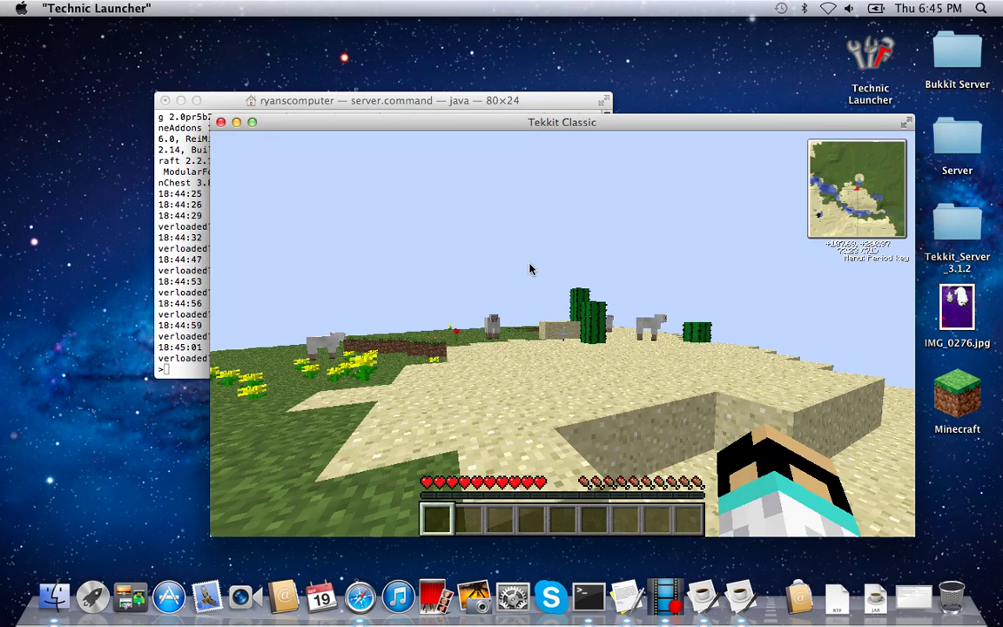
{"action": "key", "text": "w"}
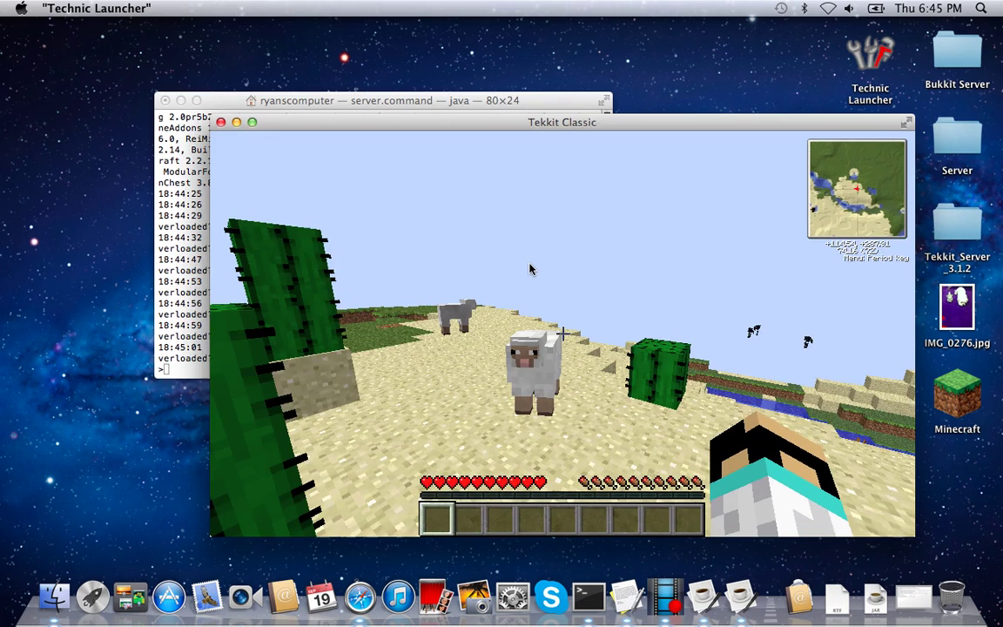
{"action": "key", "text": "w"}
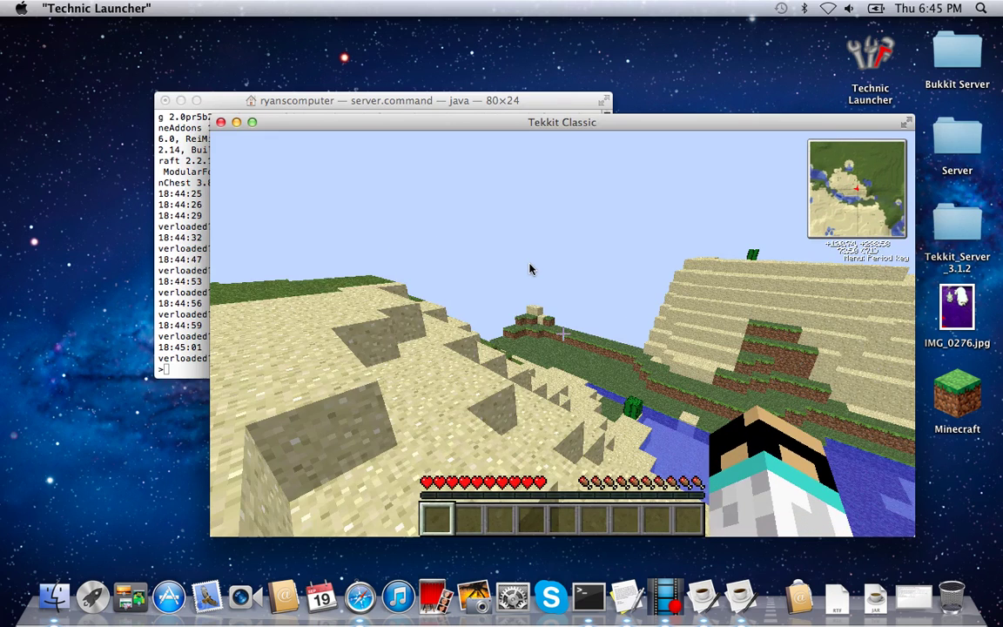